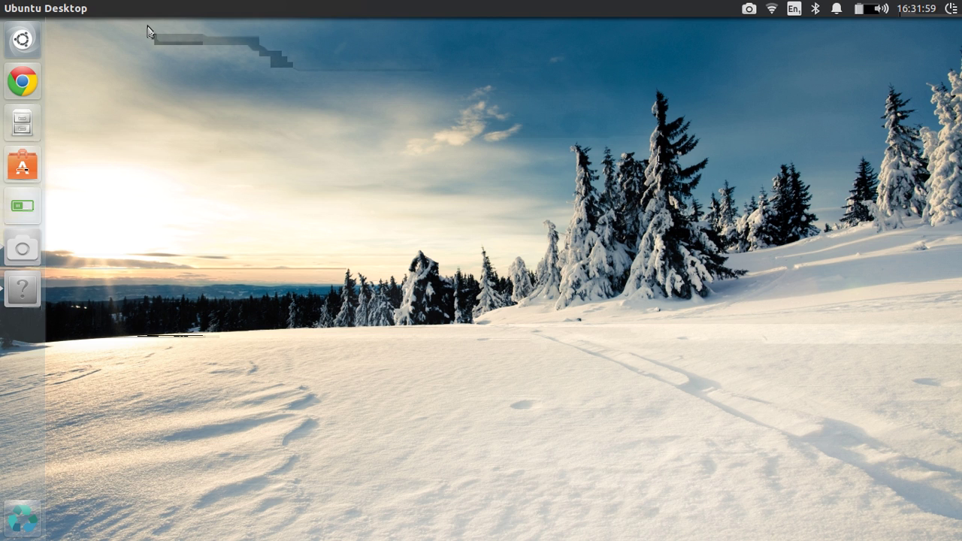
View the computer's system details overview, including the Ubuntu version and hardware, and close it again
click(949, 9)
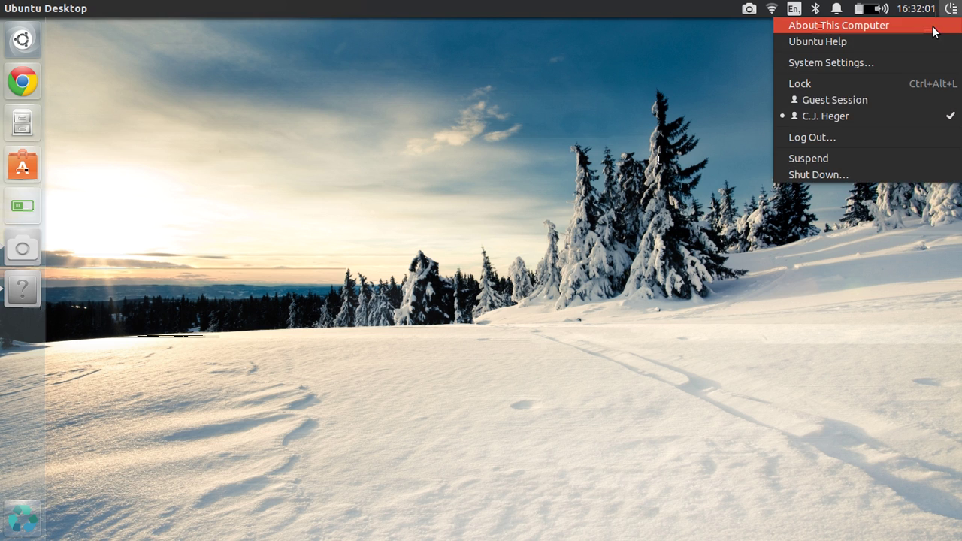
click(933, 27)
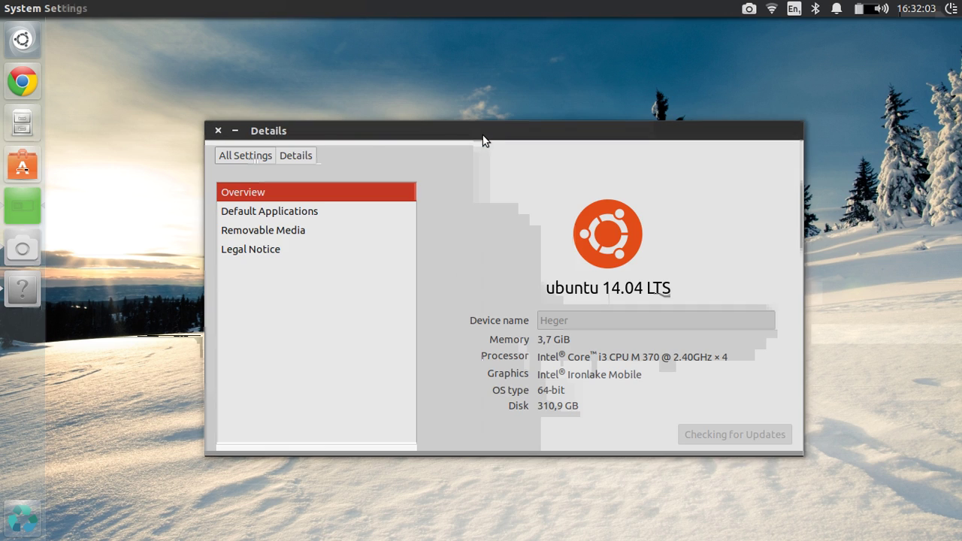
click(216, 130)
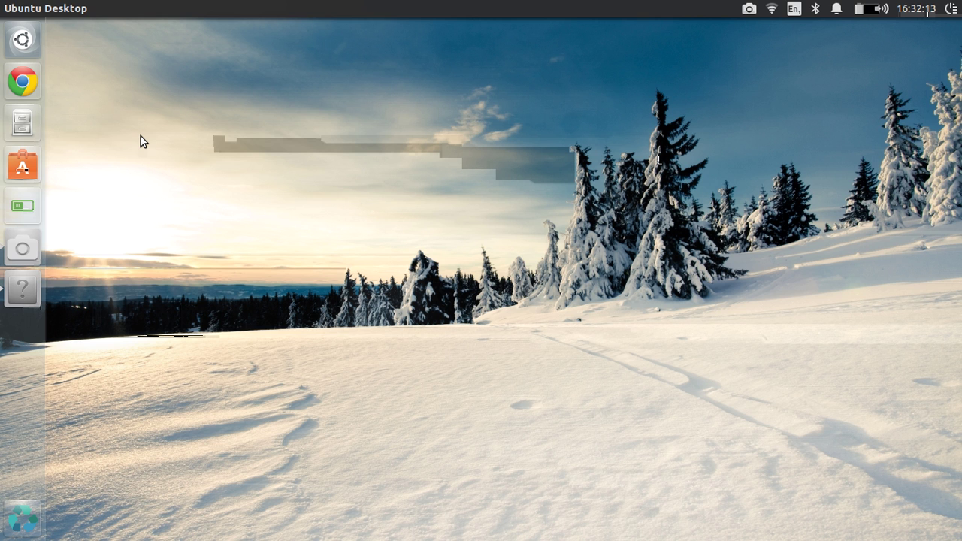
Open Software & Updates by searching for "software" and show the list of other software sources
key(super)
text(gedsoftware)
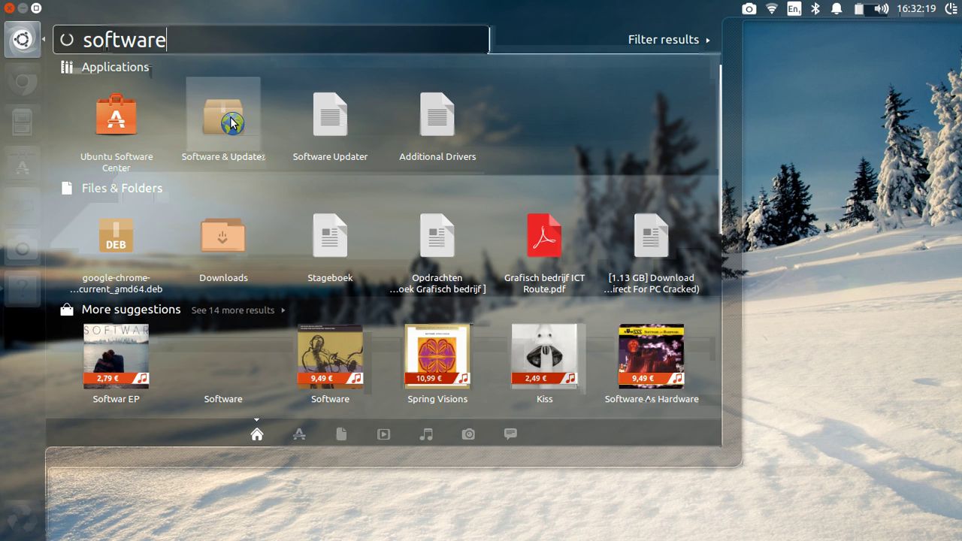
click(230, 124)
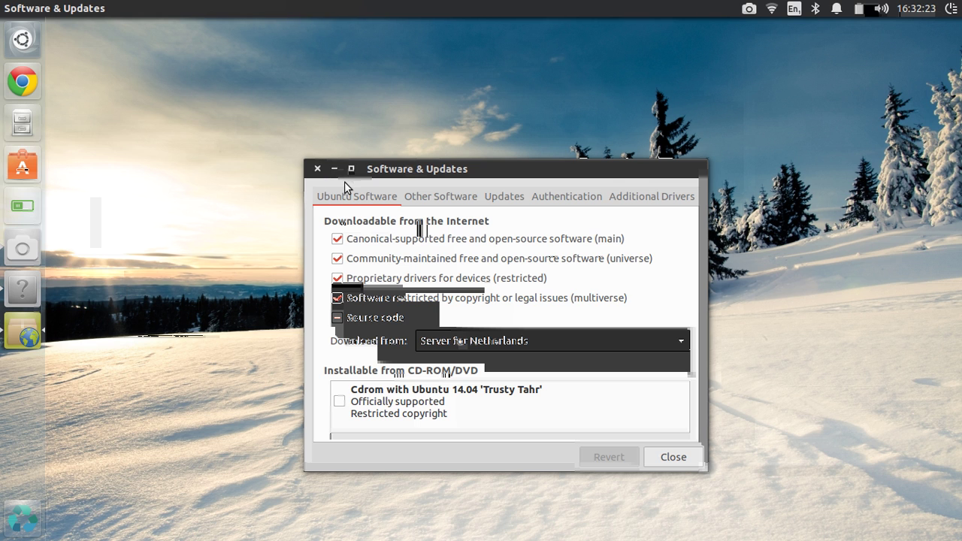
click(414, 198)
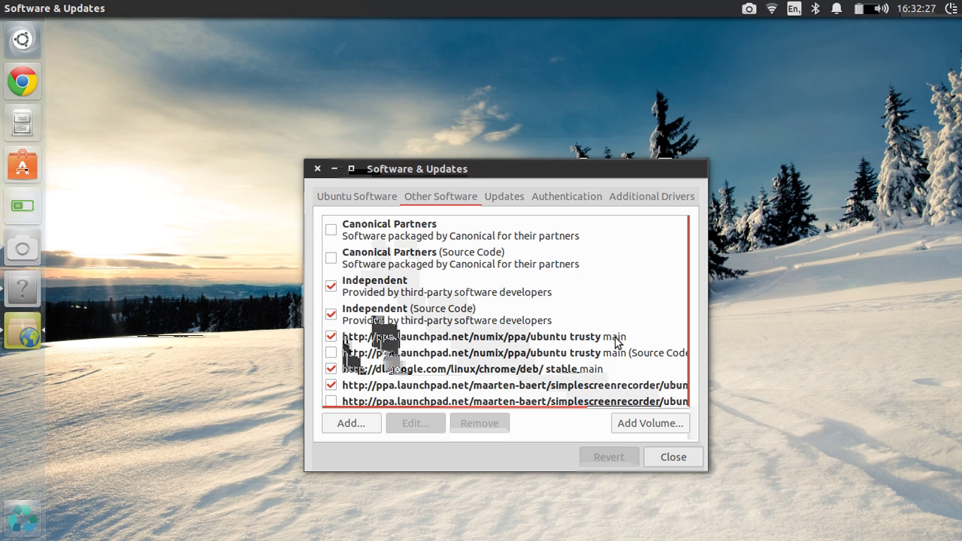
scroll(696, 352, down, 1)
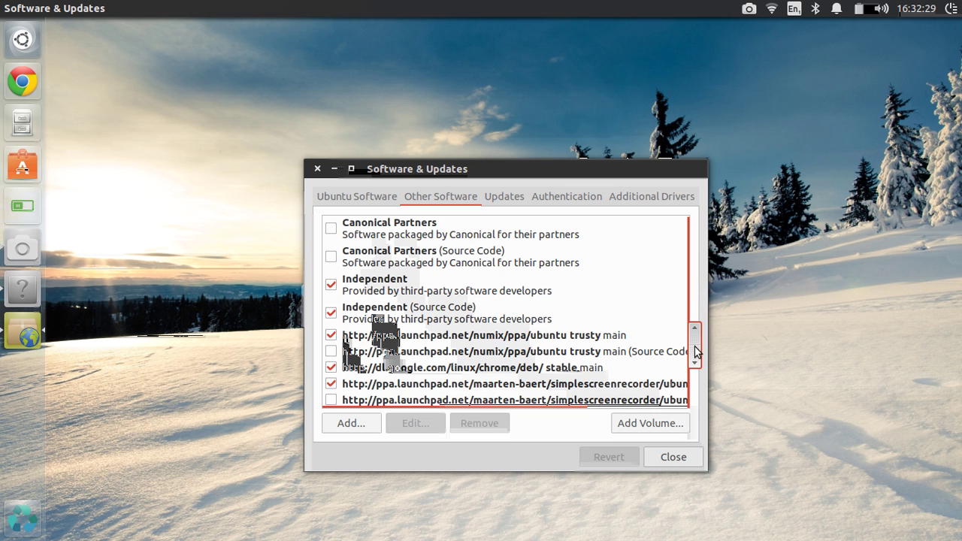
Start adding a software source and enter ppa:ubuntu-wine/ppa, copied from the text document, as the APT line
click(351, 423)
key(alt+Tab)
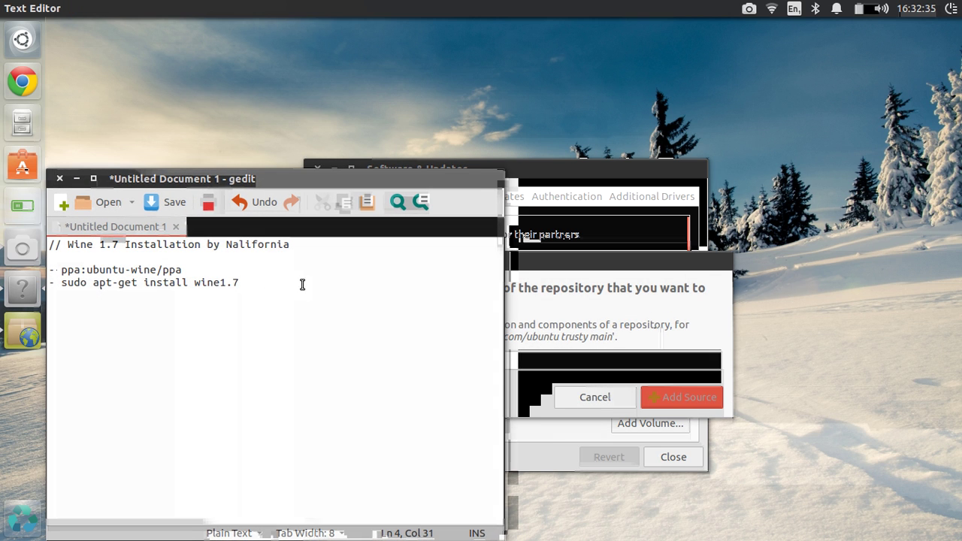
drag(194, 269, 62, 275)
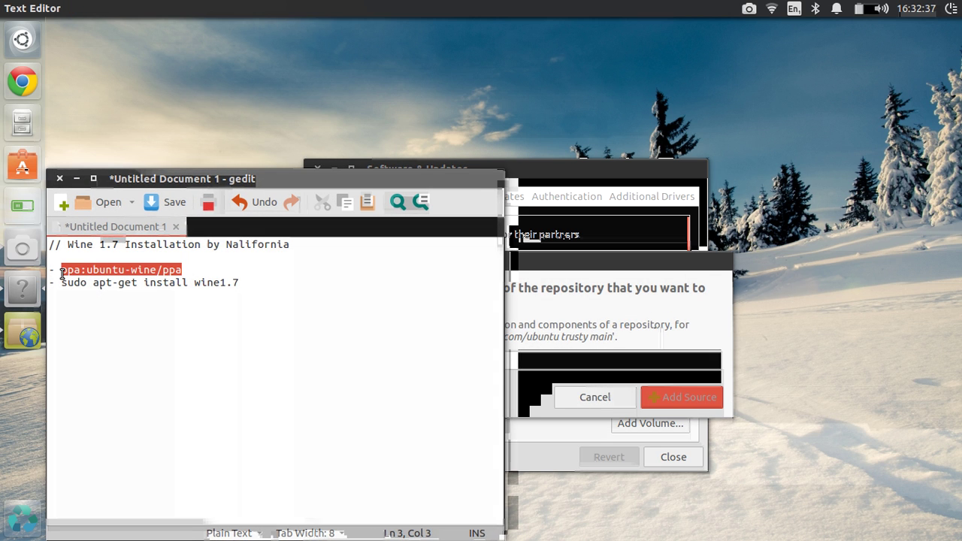
right_click(81, 275)
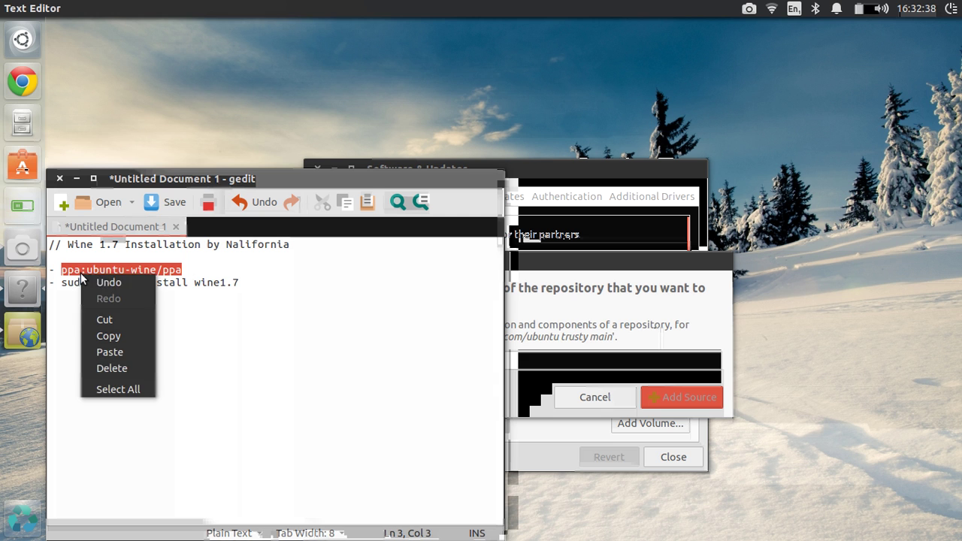
click(106, 336)
click(536, 378)
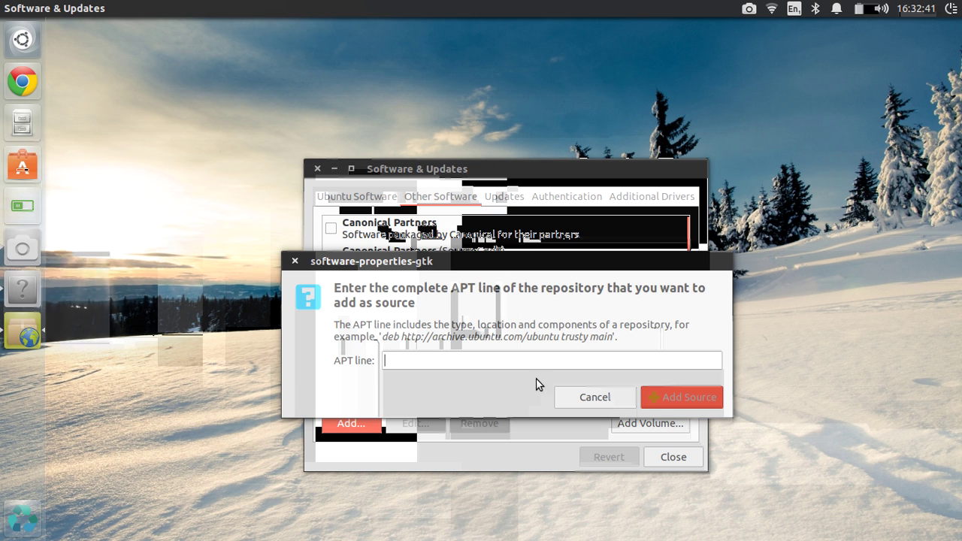
right_click(499, 361)
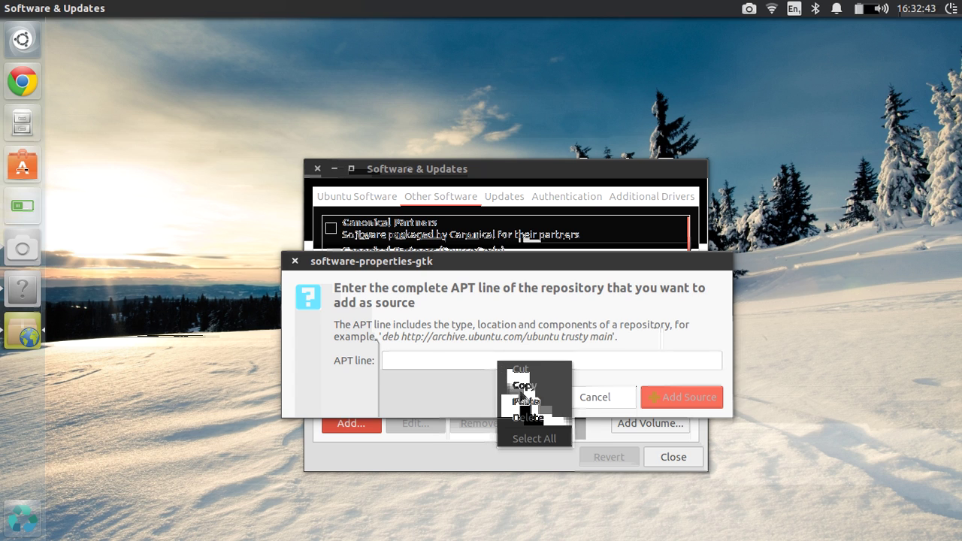
click(527, 402)
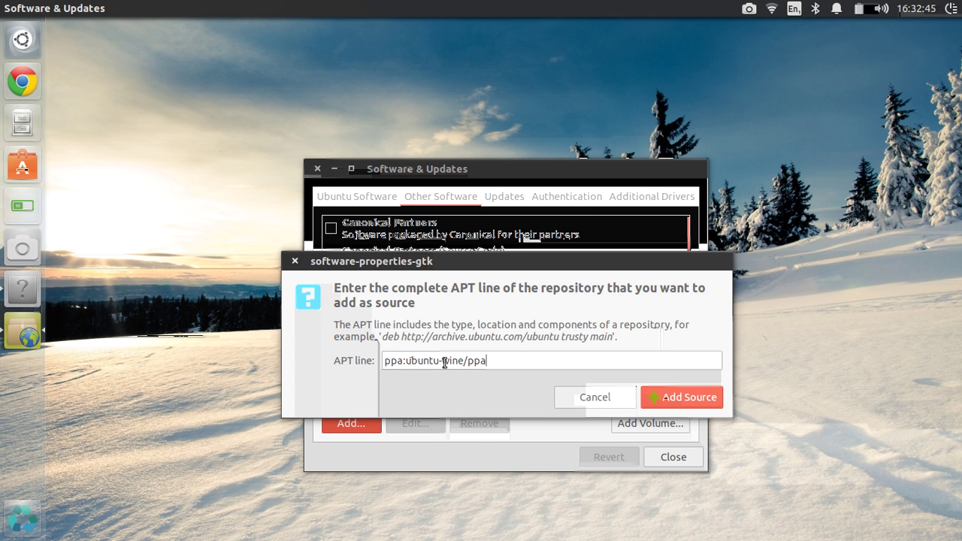
Add the entered source, authenticating with the account password, and reload the information about available software on closing
click(688, 396)
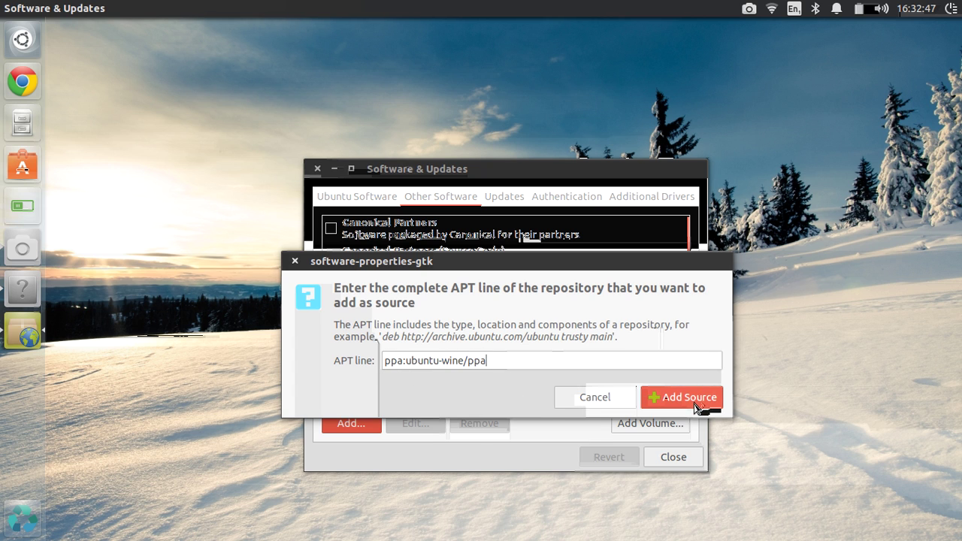
text(******)
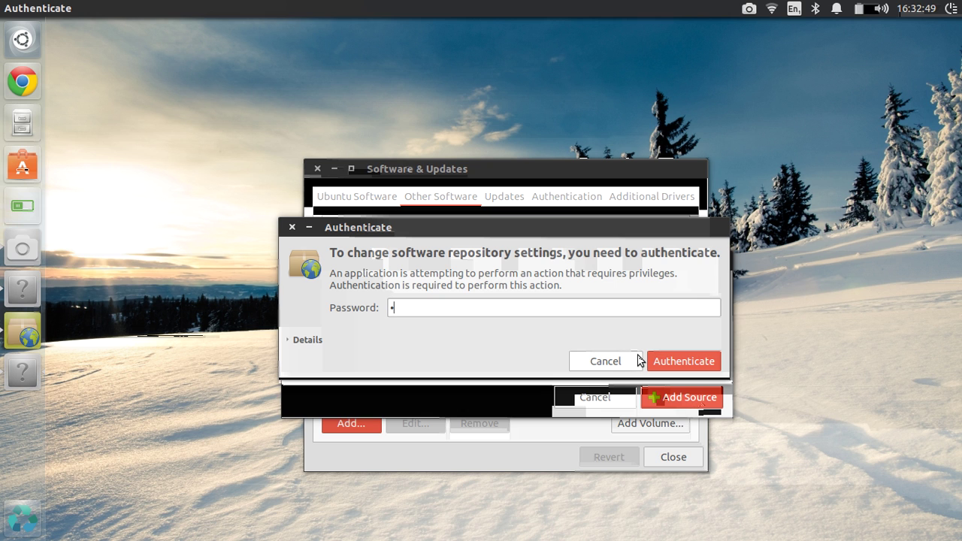
text(***)
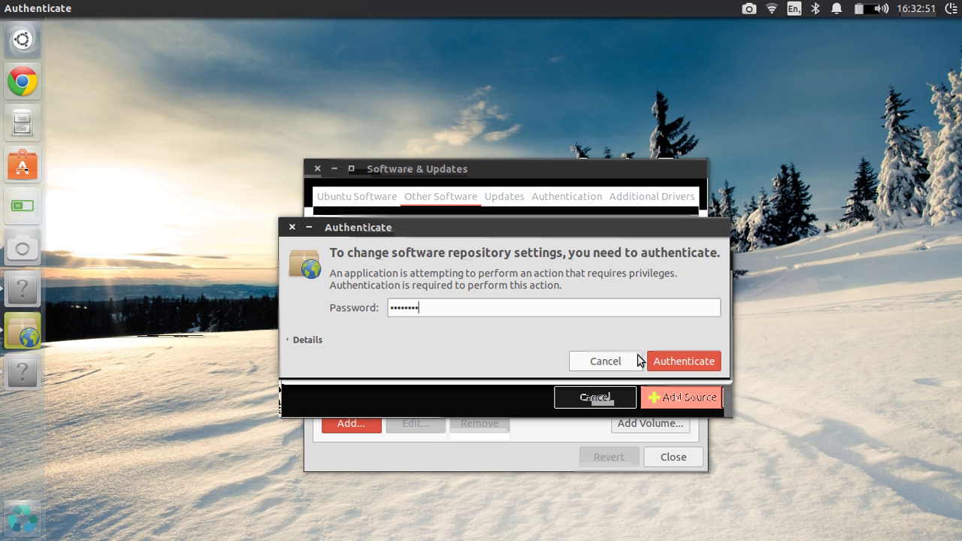
key(Return)
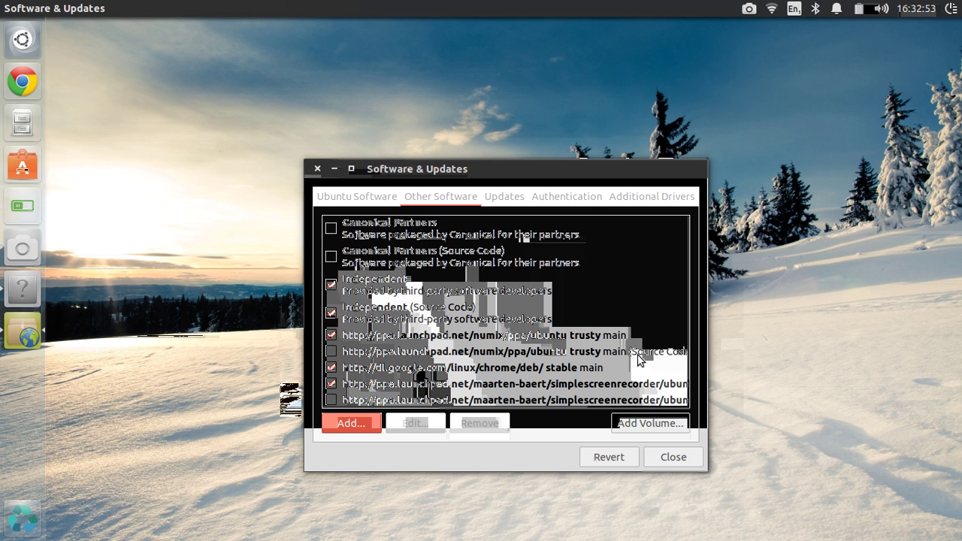
click(680, 460)
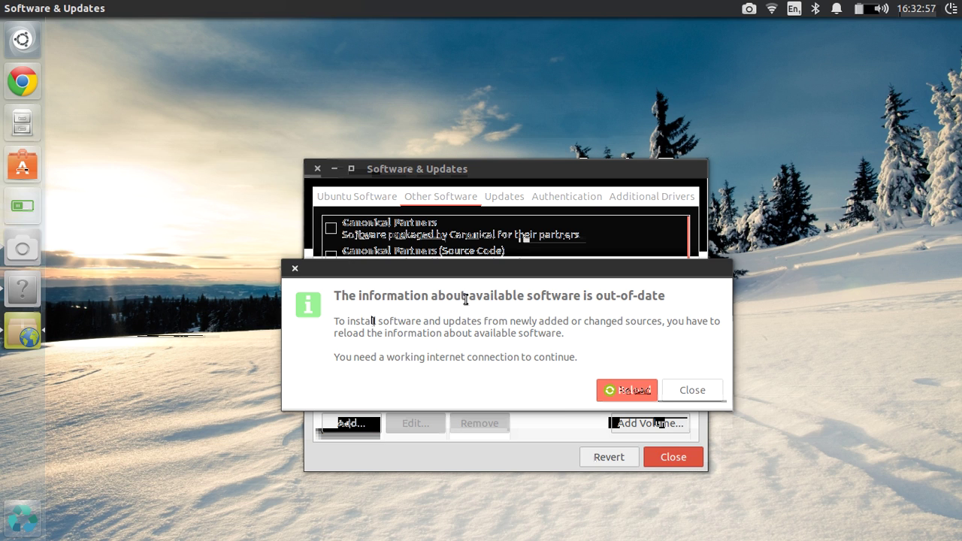
click(623, 391)
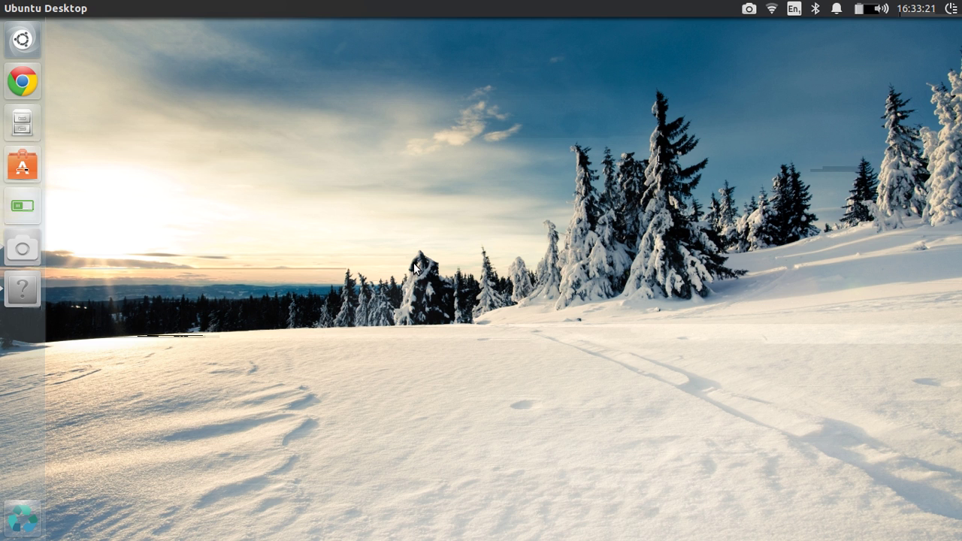
Open a terminal and start a root shell with sudo -s, entering the account password
key(ctrl+alt+t)
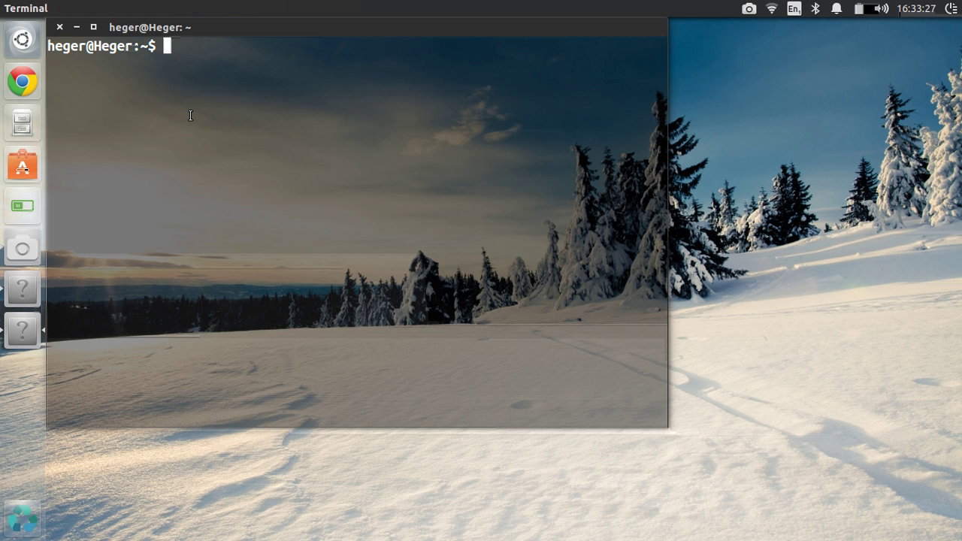
text(sudo -s)
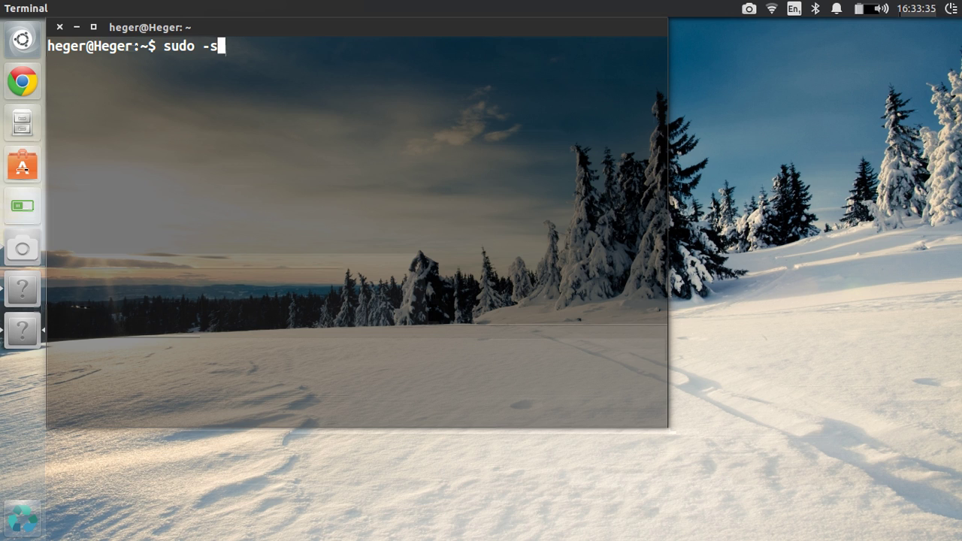
key(Return)
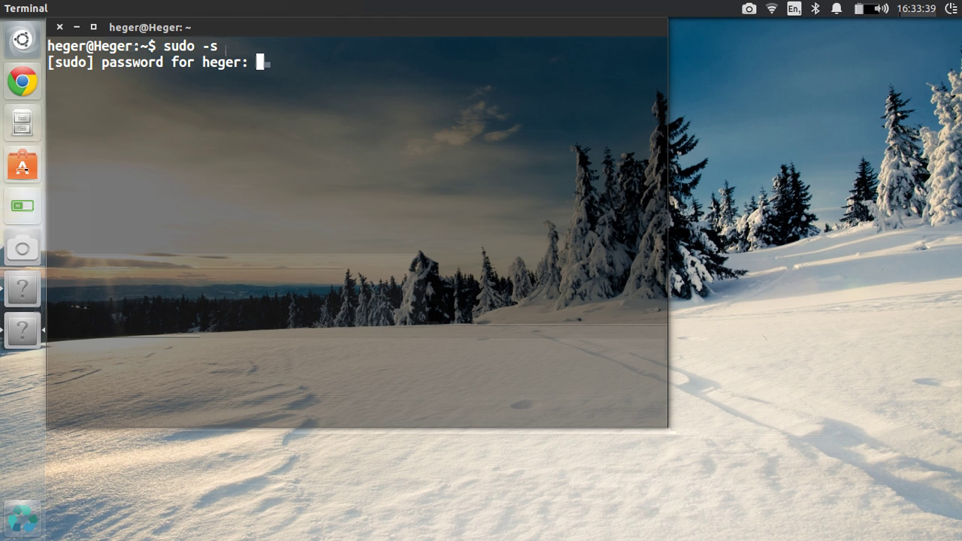
key(Return)
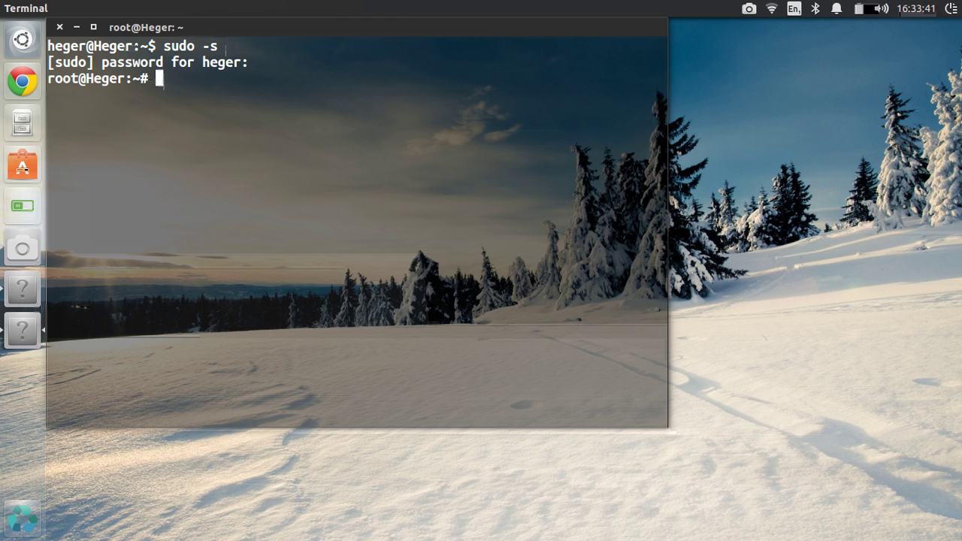
Copy the command sudo apt-get install wine1.7 from the text document and paste it at the root terminal prompt
click(28, 294)
drag(261, 282, 64, 288)
right_click(63, 287)
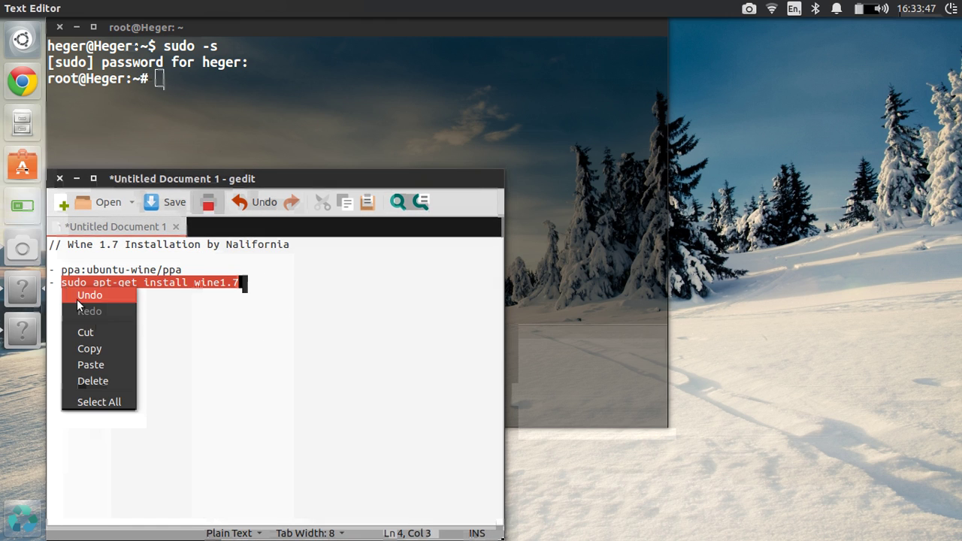
click(90, 346)
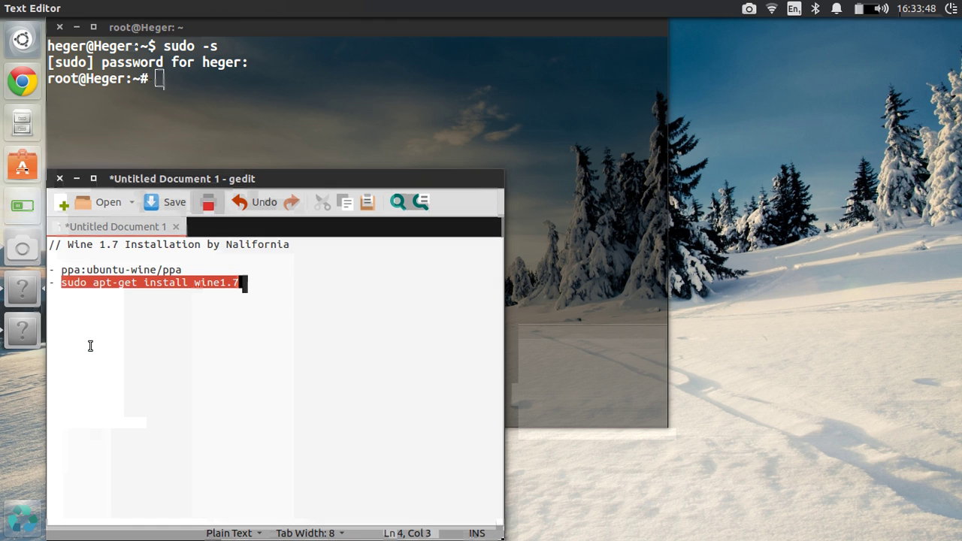
click(77, 178)
right_click(79, 174)
click(114, 252)
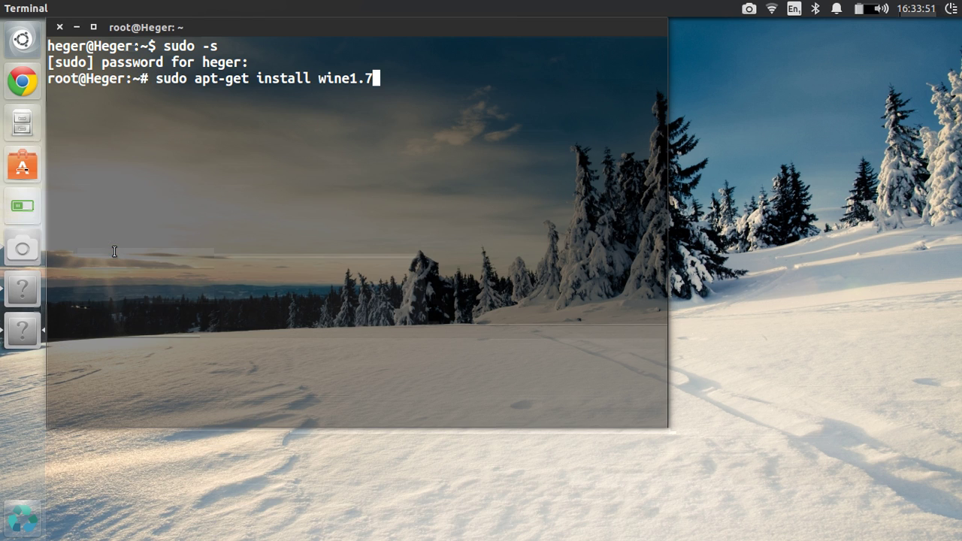
Run the Wine 1.7 install command and answer y to continue with the package installation
key(Return)
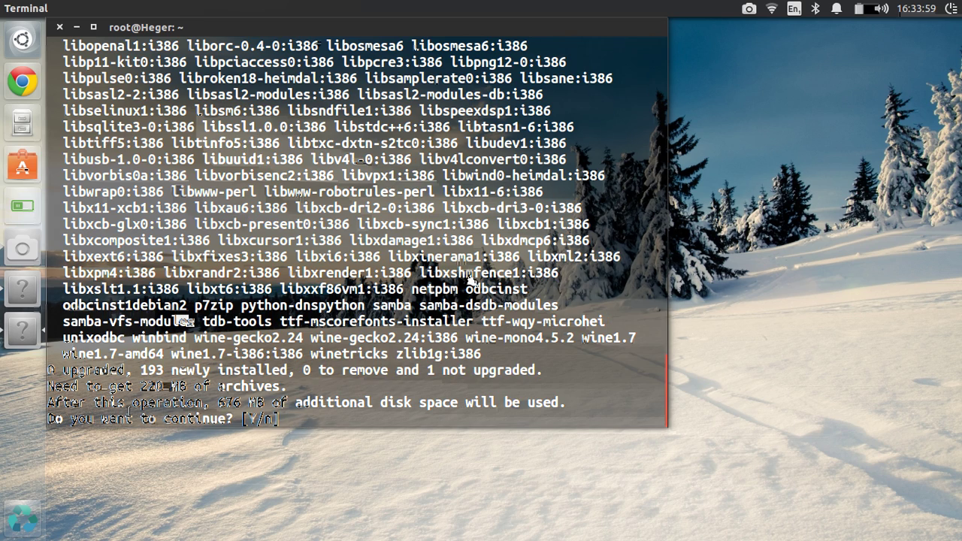
text(y)
key(Return)
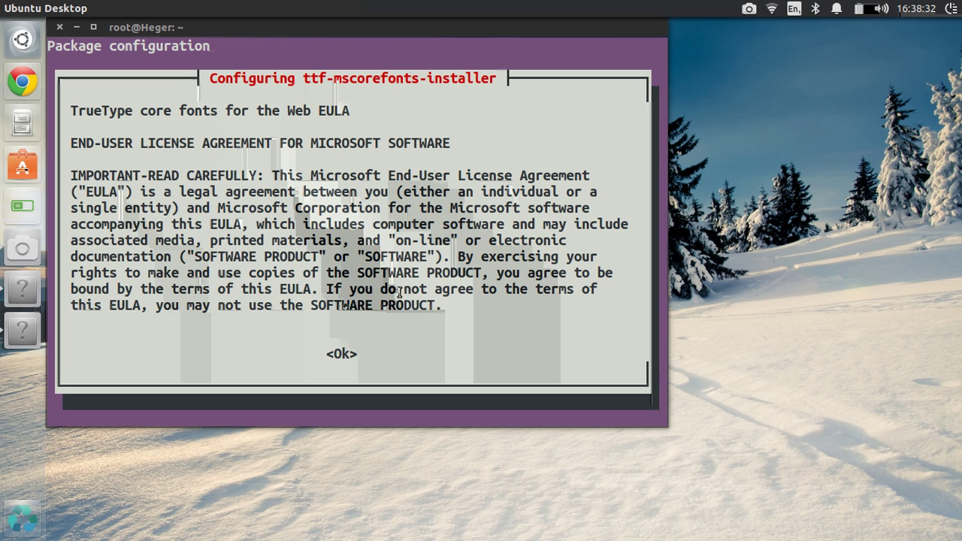
Acknowledge the ttf-mscorefonts-installer license text and accept the TrueType core fonts EULA terms with Yes
click(396, 31)
key(Tab)
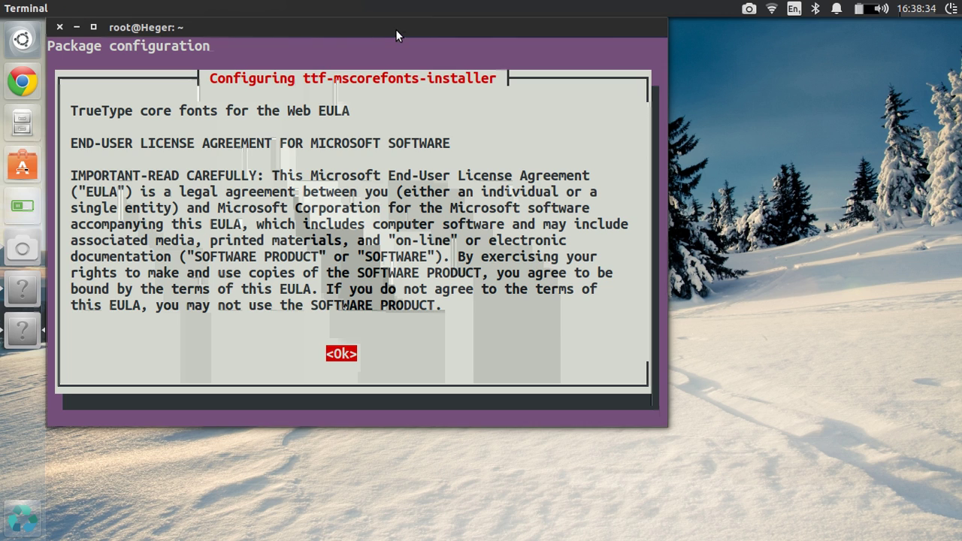
key(Return)
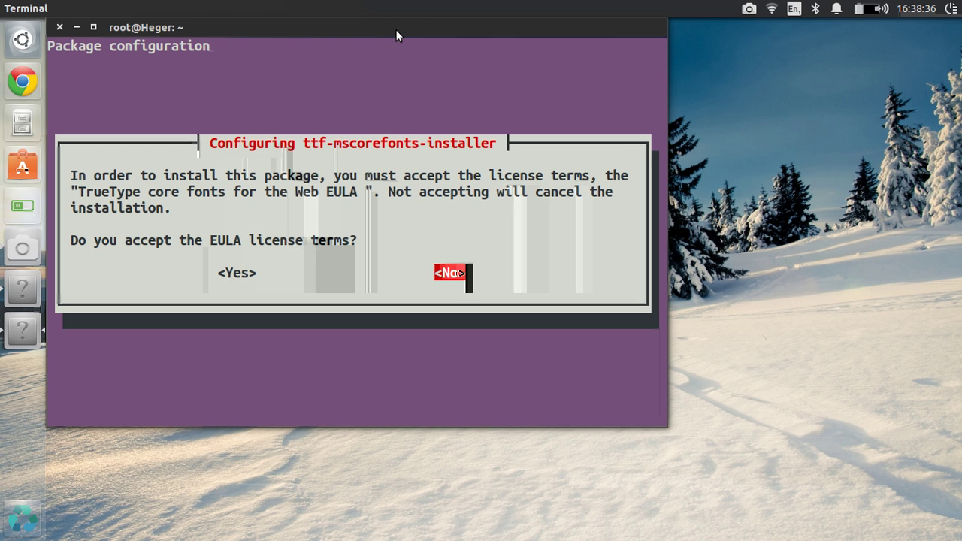
key(Left)
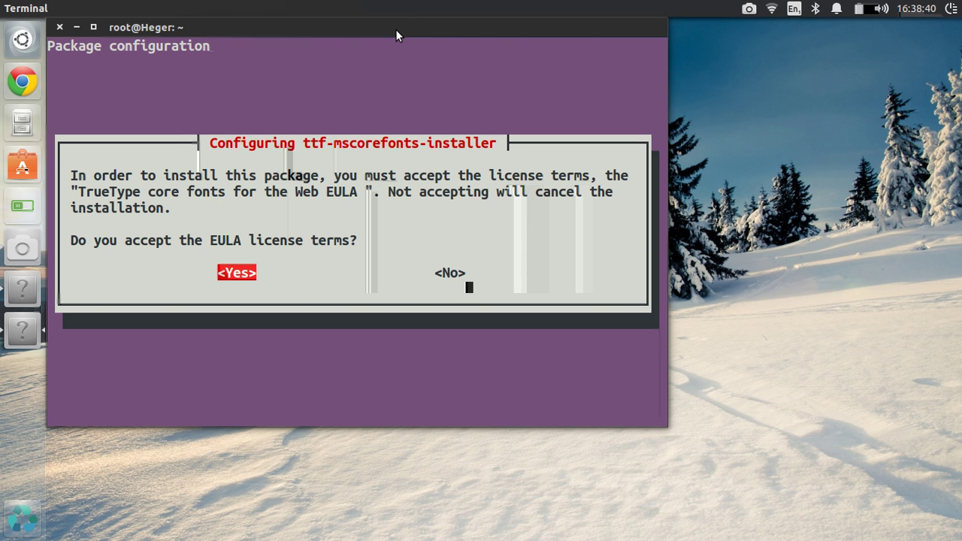
key(Return)
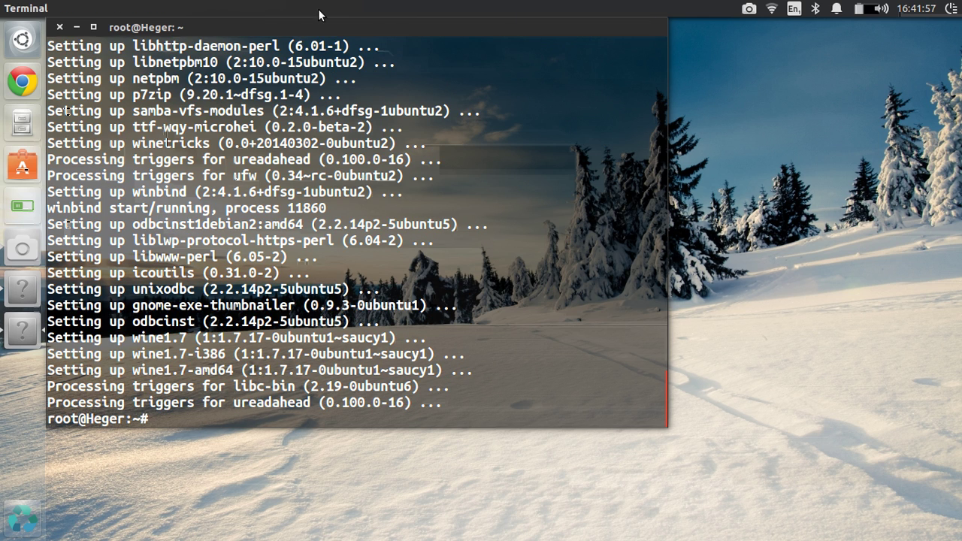
Close the terminal window, confirming that its running process may be killed
click(59, 27)
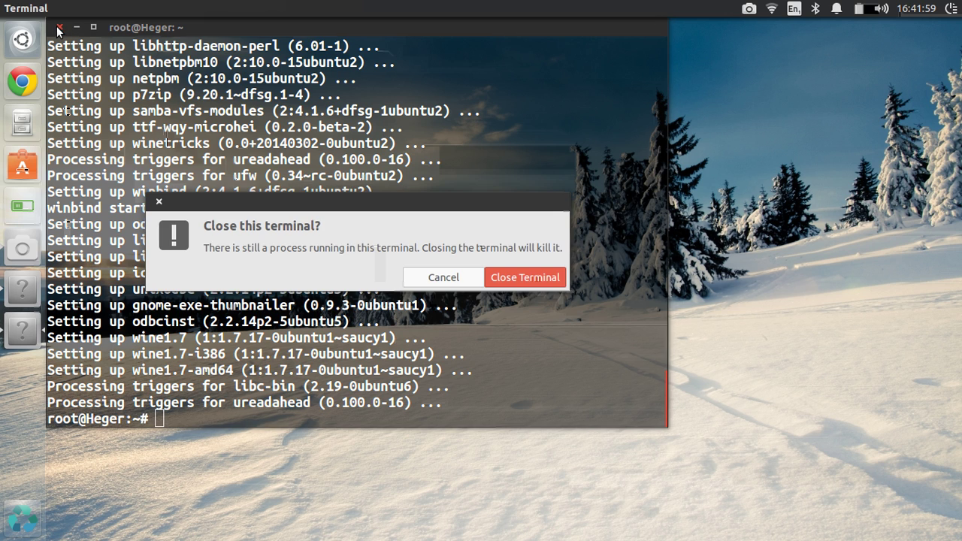
click(526, 280)
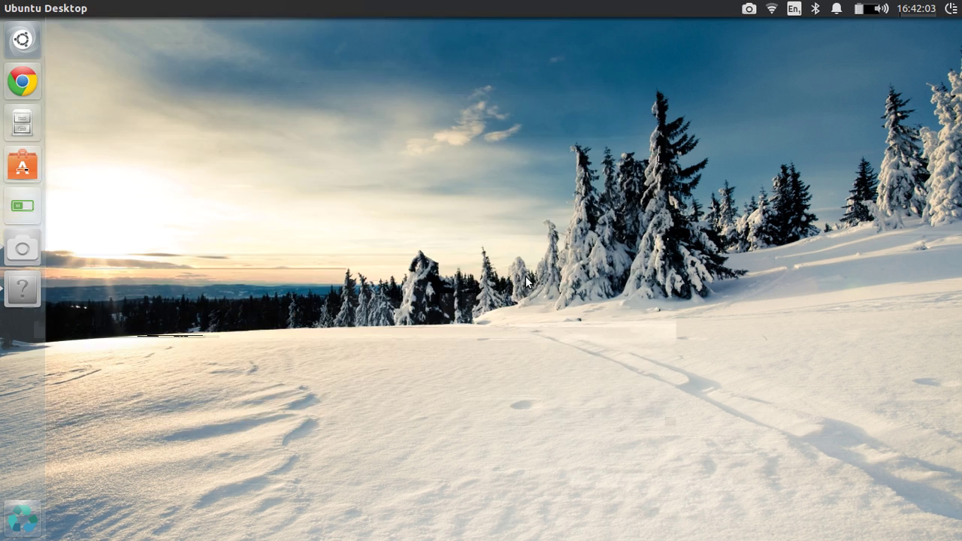
Search the installed applications for wine and for configure, and open Configure Wine
click(20, 43)
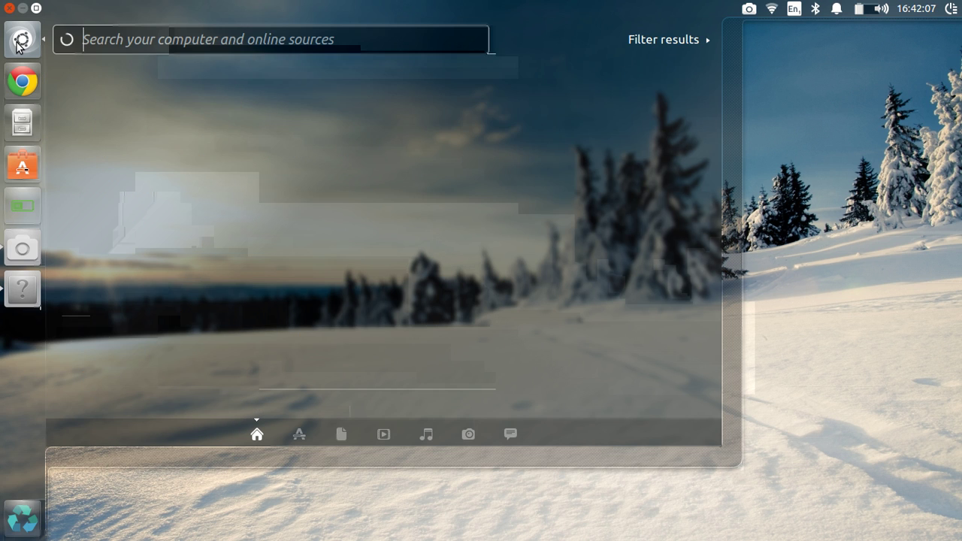
text(wine)
text(configure)
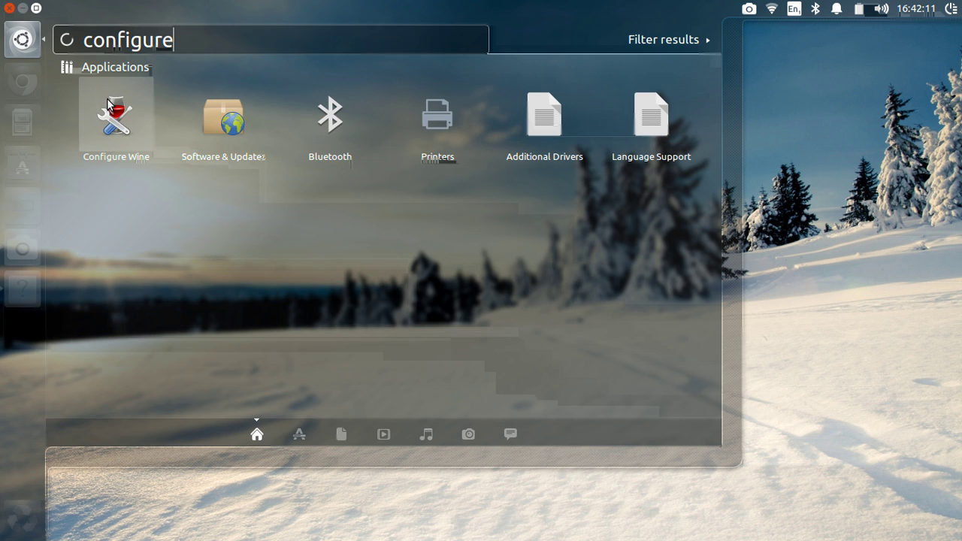
click(109, 103)
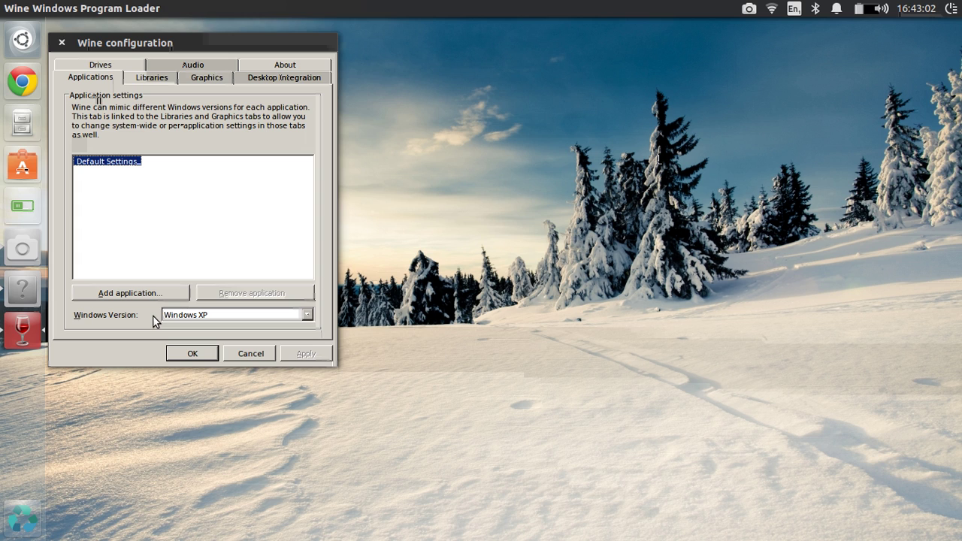
Set the Windows version that Wine mimics by default to Windows 7, apply it and close the configuration
click(180, 320)
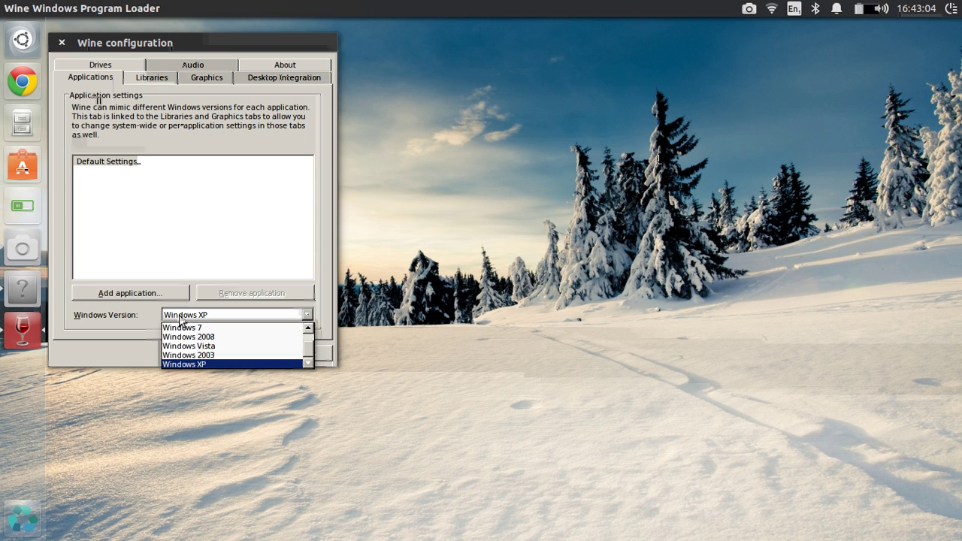
key(Up)
key(Up)
key(Up)
key(Up)
click(198, 328)
click(200, 316)
click(308, 328)
click(308, 327)
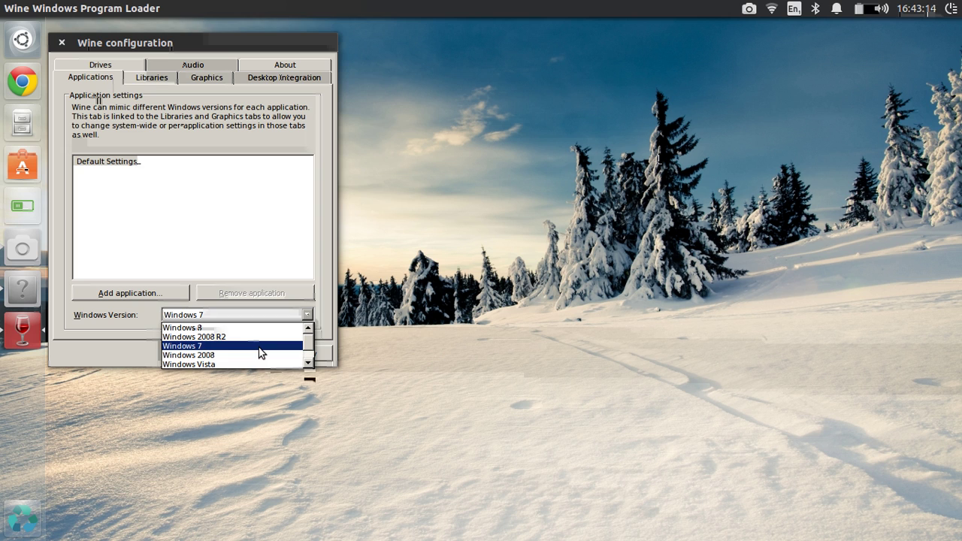
click(260, 351)
click(306, 353)
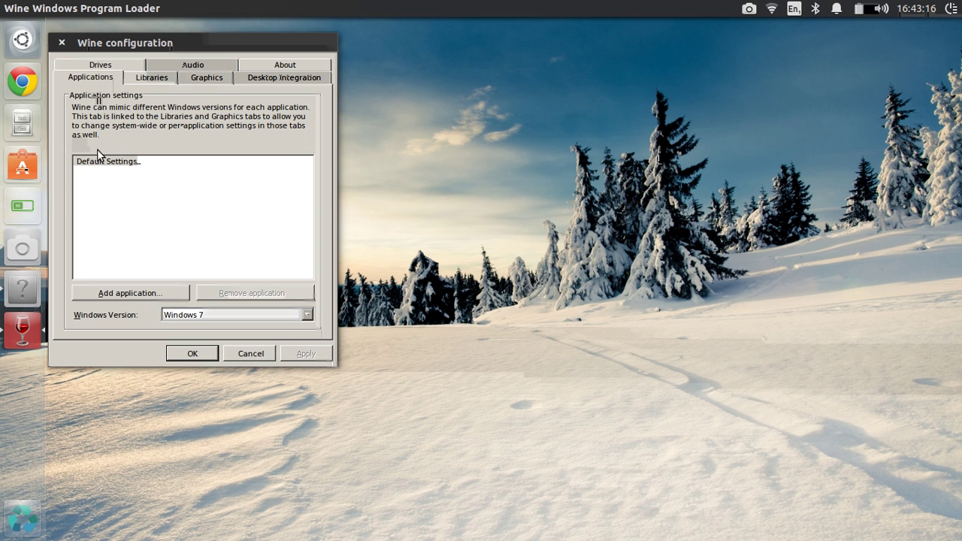
click(189, 356)
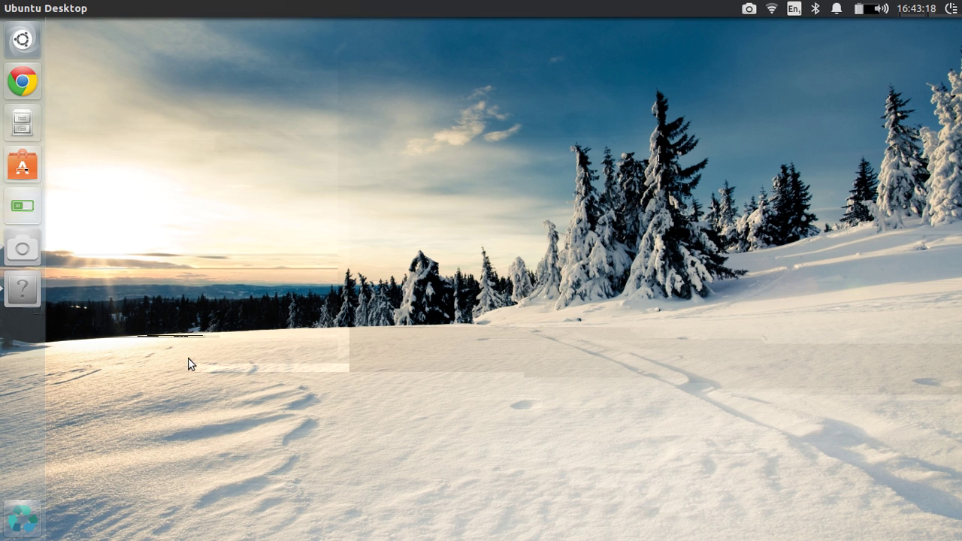
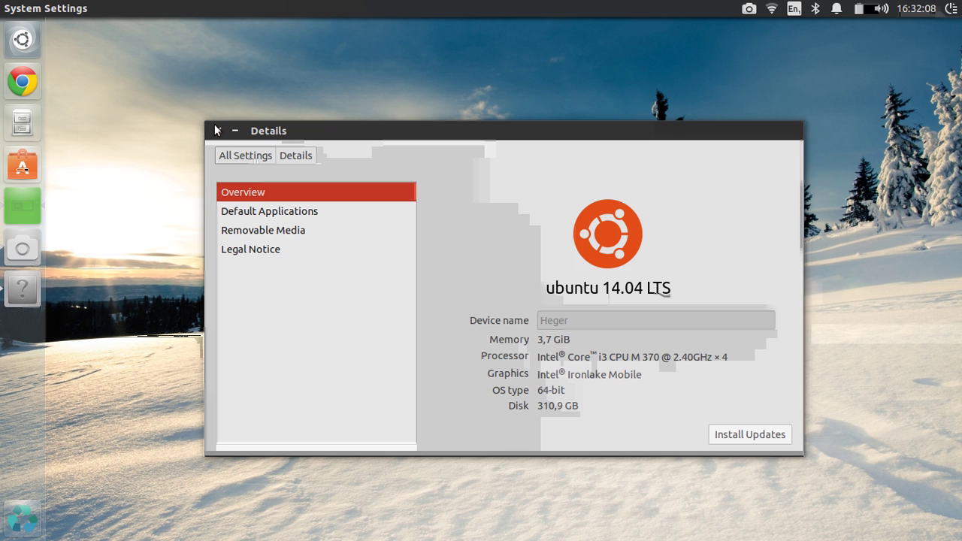
Close the system Details window, and open Software & Updates at the list of Other Software sources
click(216, 130)
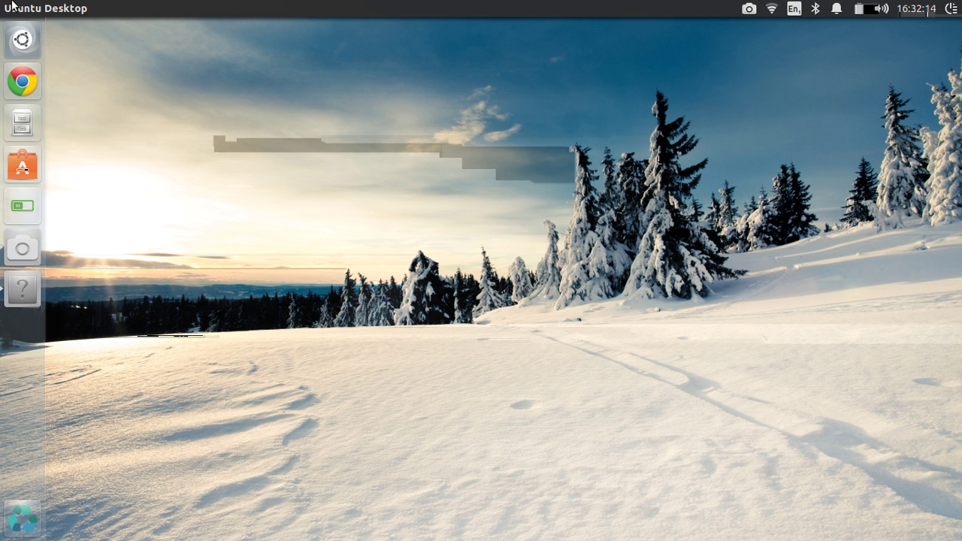
key(super)
text(software)
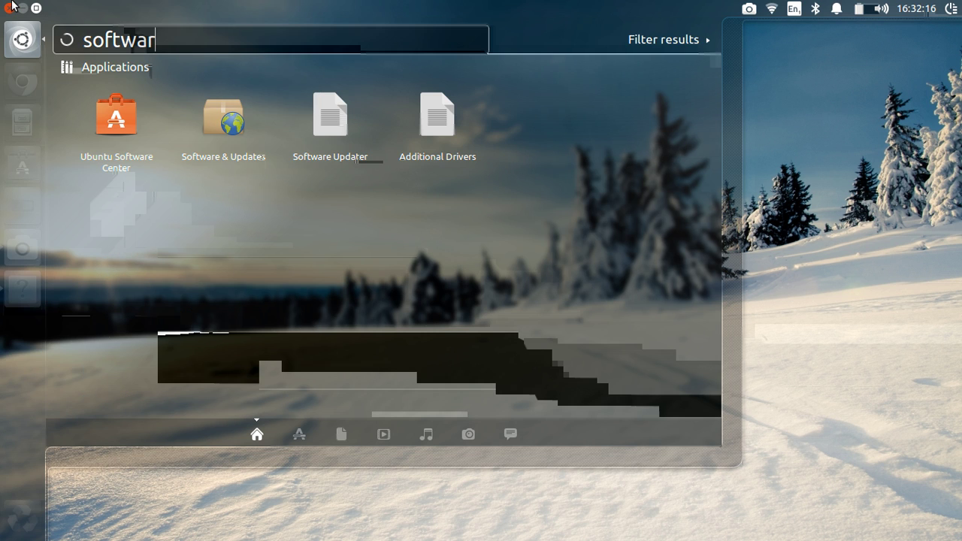
click(231, 122)
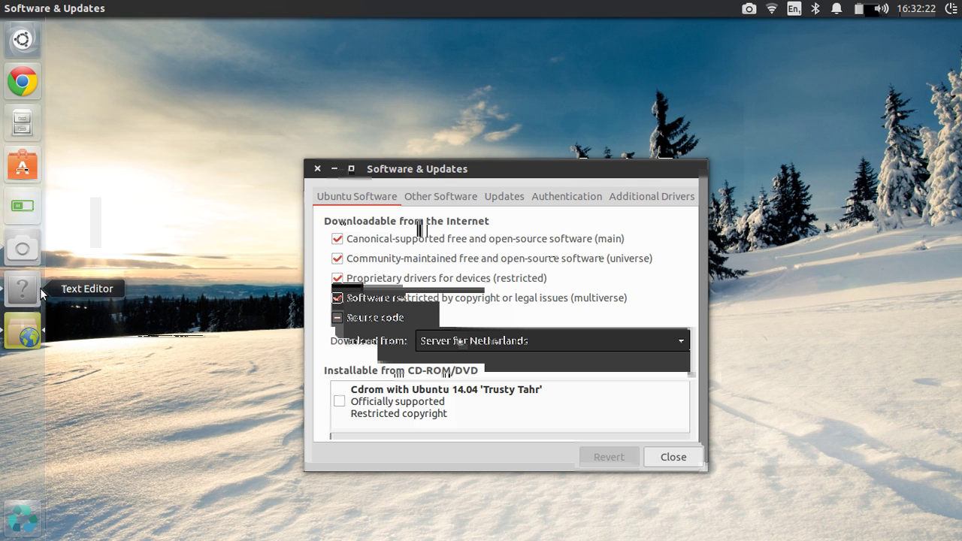
click(414, 197)
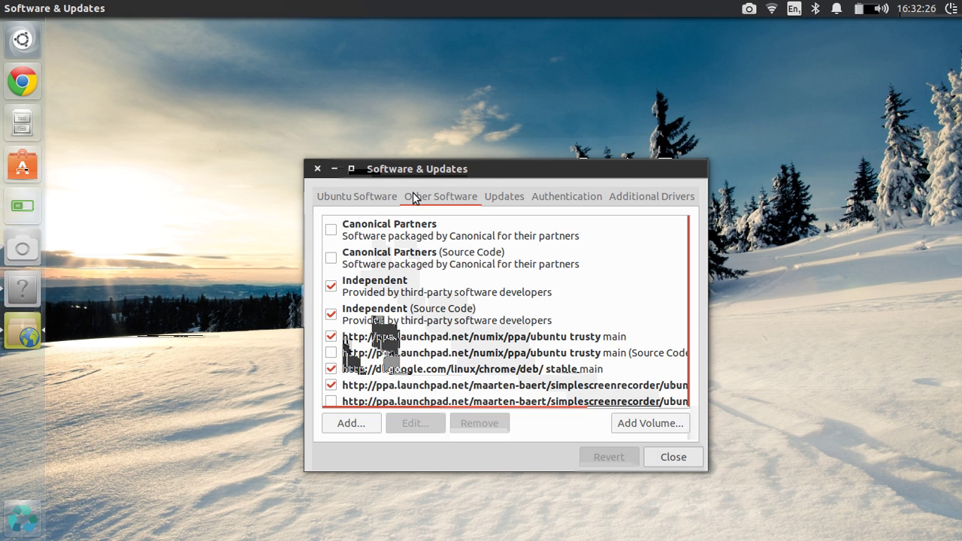
scroll(694, 323, down, 1)
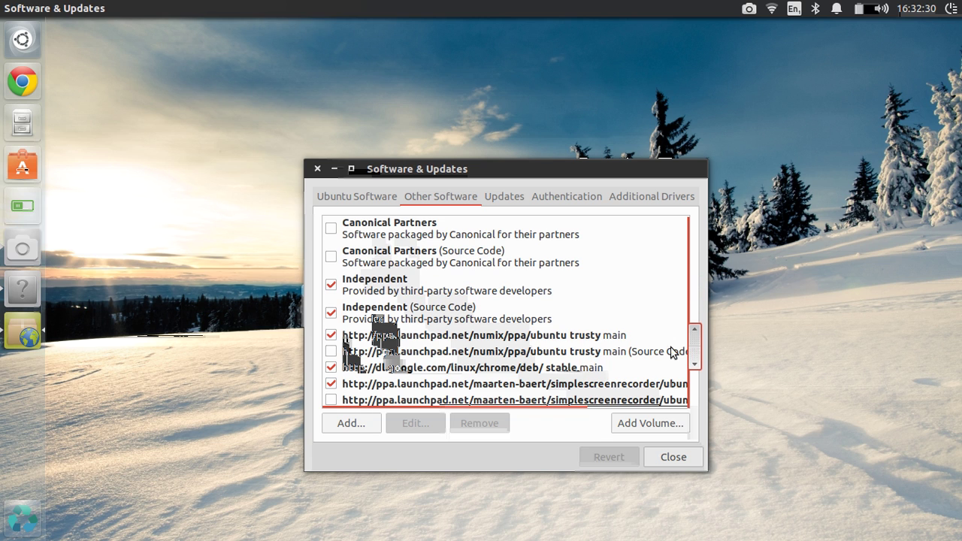
Start adding a software source and fill its APT line with ppa:ubuntu-wine/ppa copied from the text document
click(352, 424)
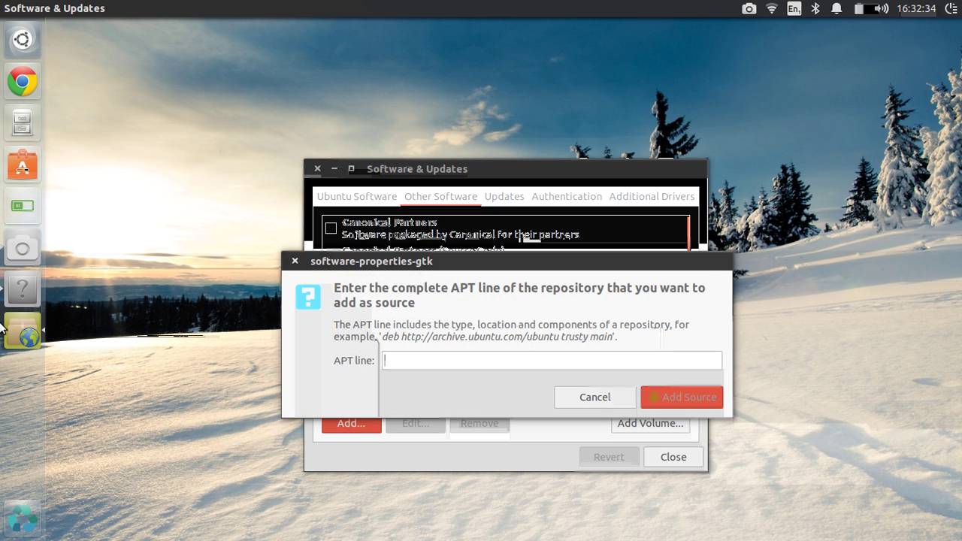
key(alt+Tab)
drag(194, 272, 61, 273)
right_click(84, 272)
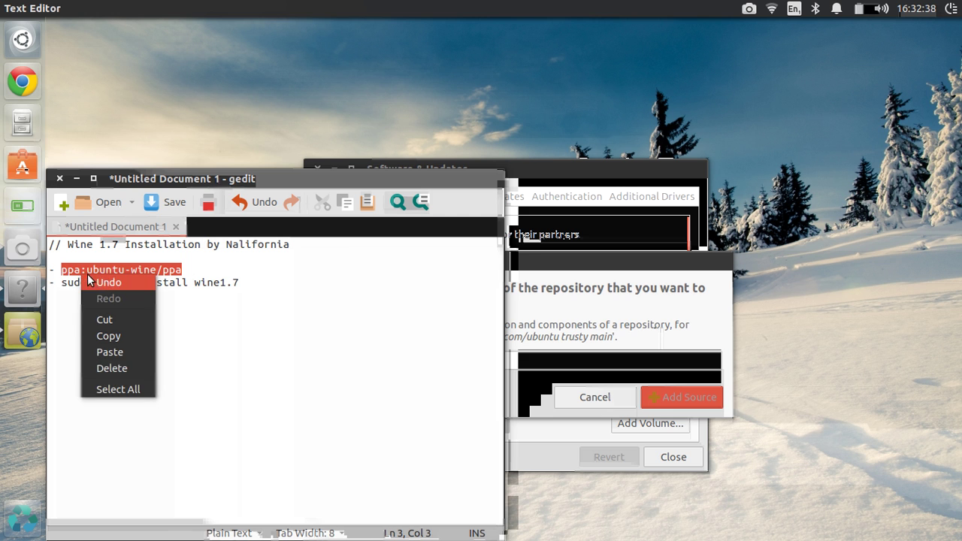
click(107, 336)
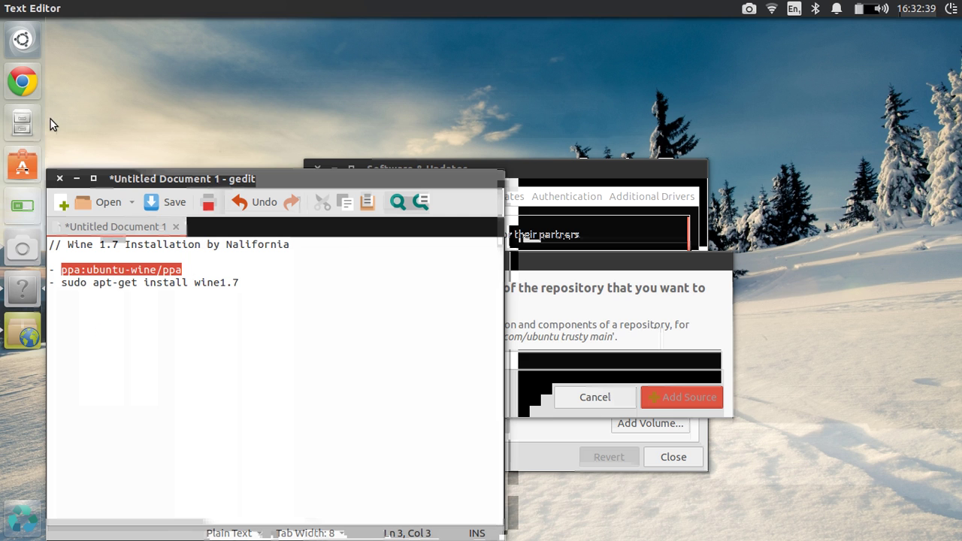
click(75, 178)
right_click(498, 360)
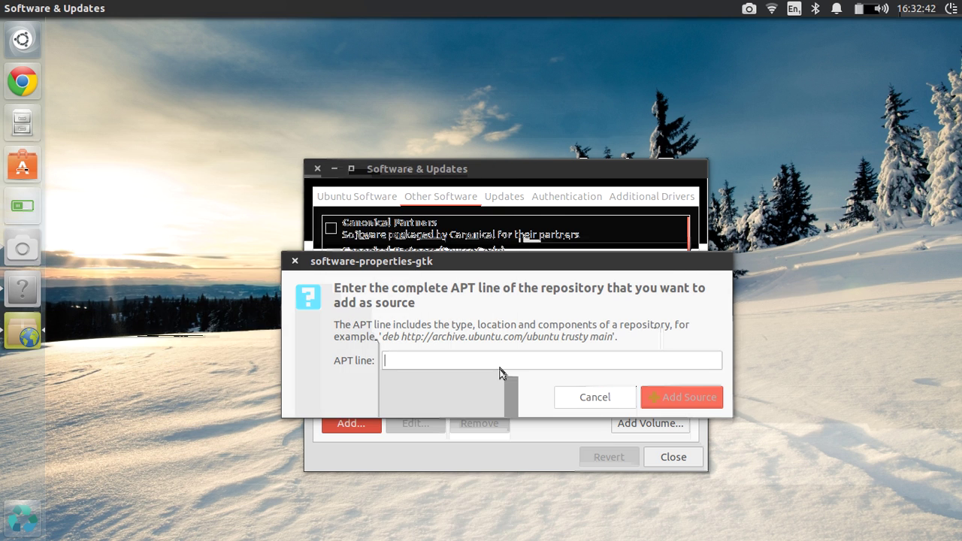
click(525, 401)
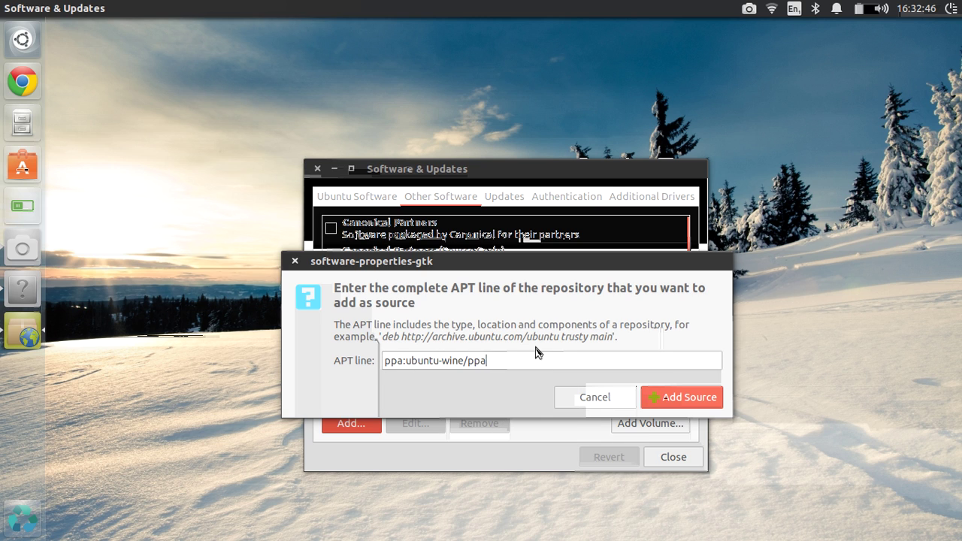
Add the Wine PPA source, authenticating with the account password, and reload the available software information on closing
click(696, 408)
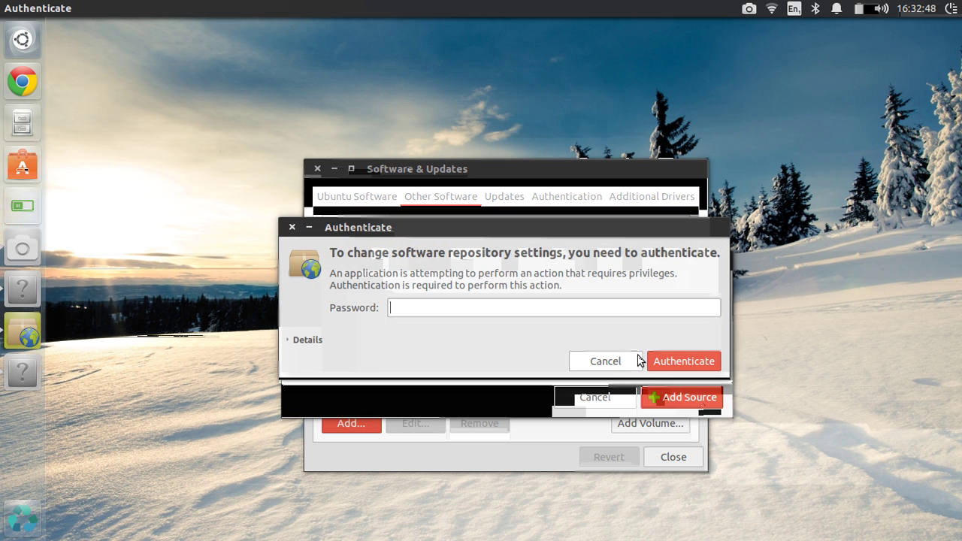
text(•••••••••)
key(Return)
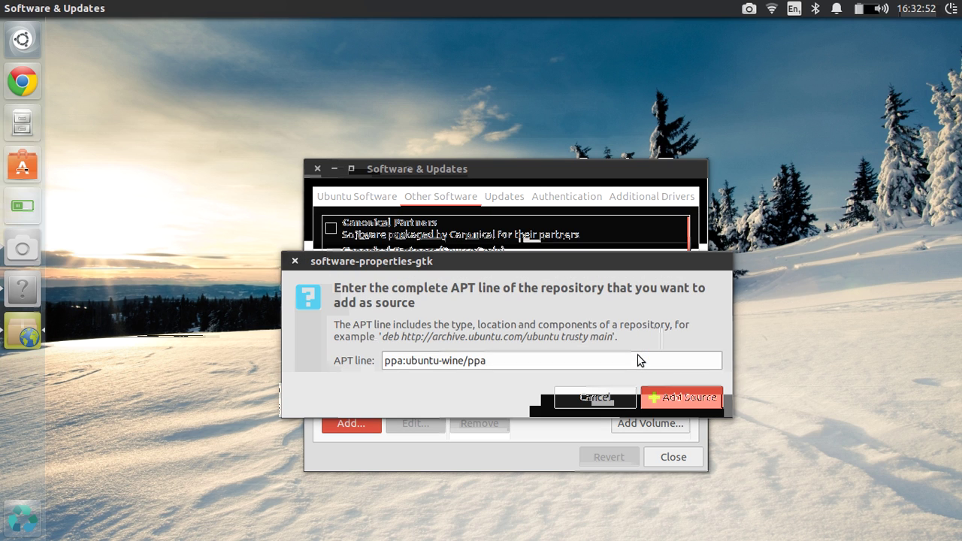
click(680, 460)
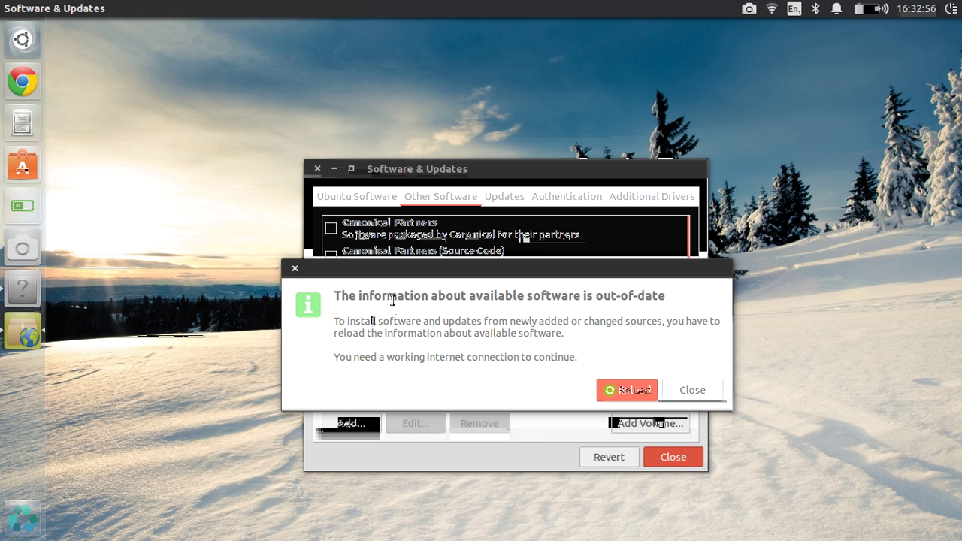
click(623, 390)
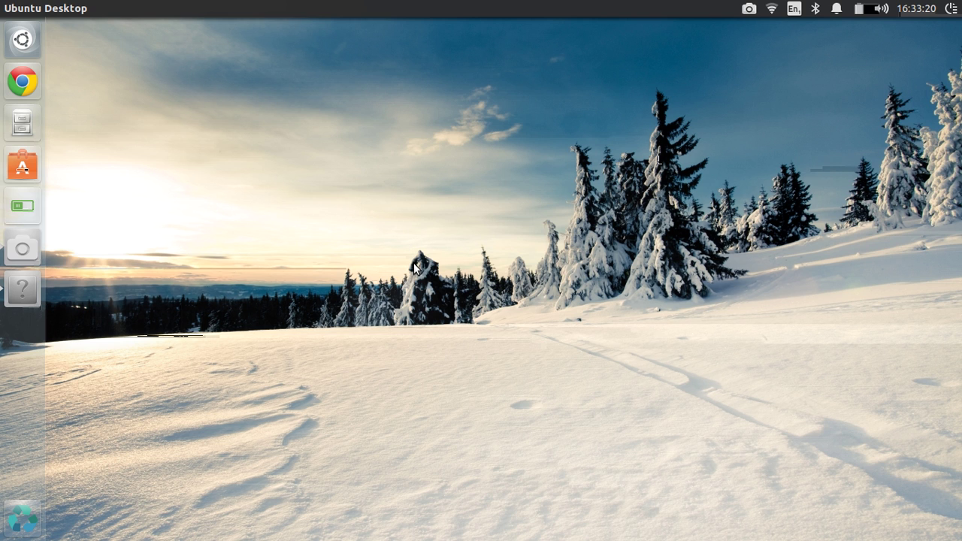
Open a terminal and start a root shell with sudo -s, entering the account password
key(ctrl+alt+t)
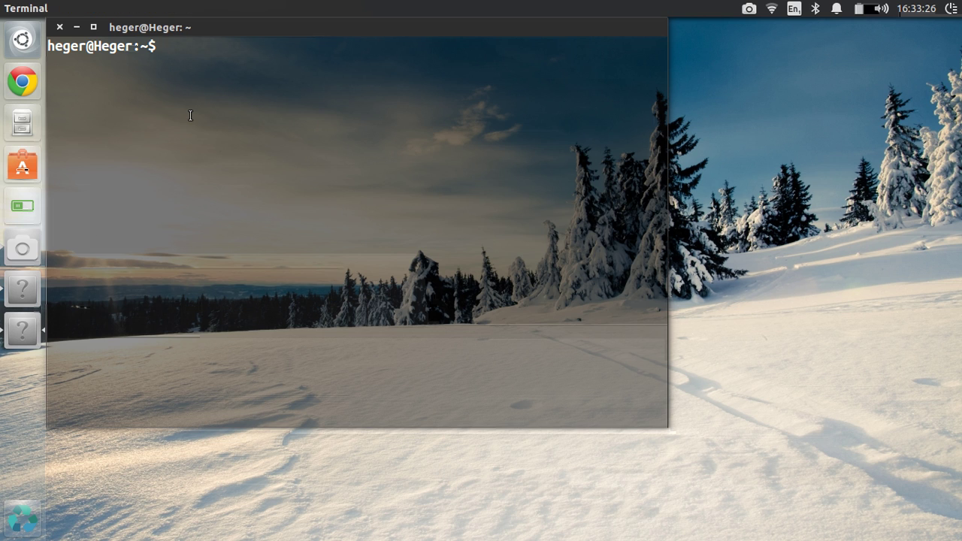
text(sudo -s)
key(Return)
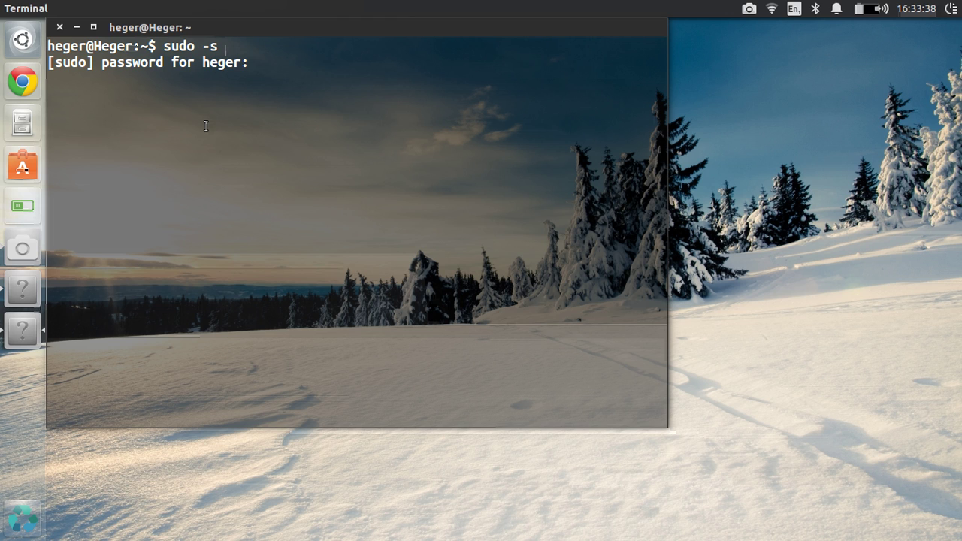
key(Return)
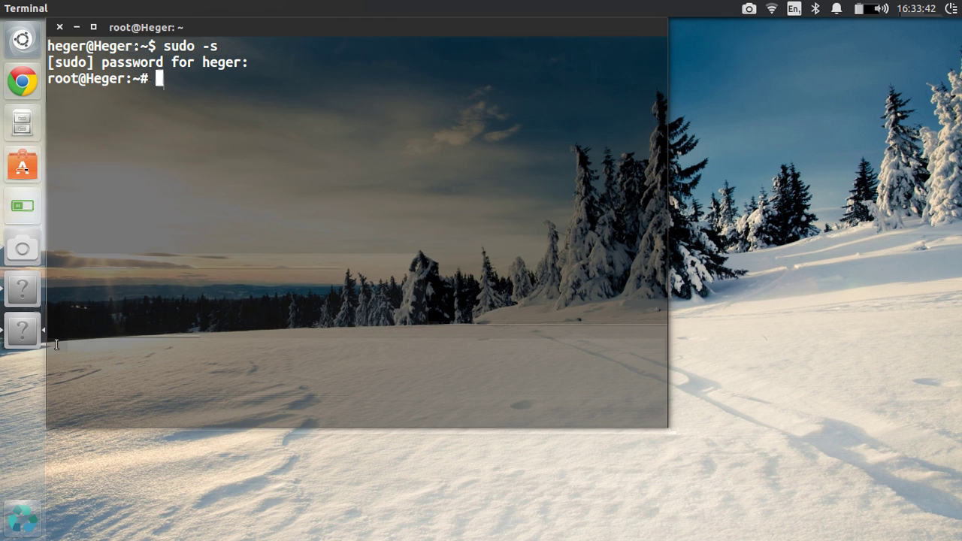
Copy the line sudo apt-get install wine1.7 from the text document and paste it into the root terminal
click(25, 299)
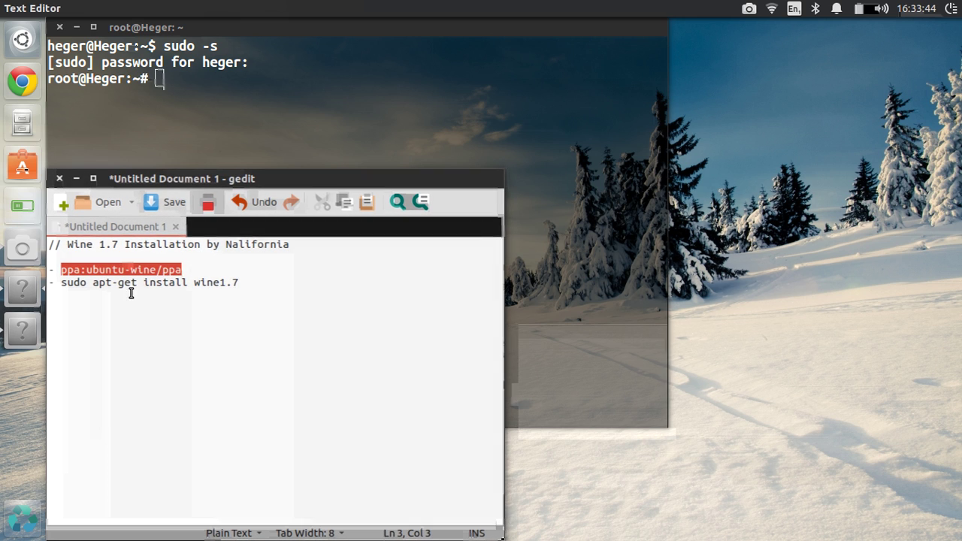
click(264, 284)
drag(264, 284, 61, 283)
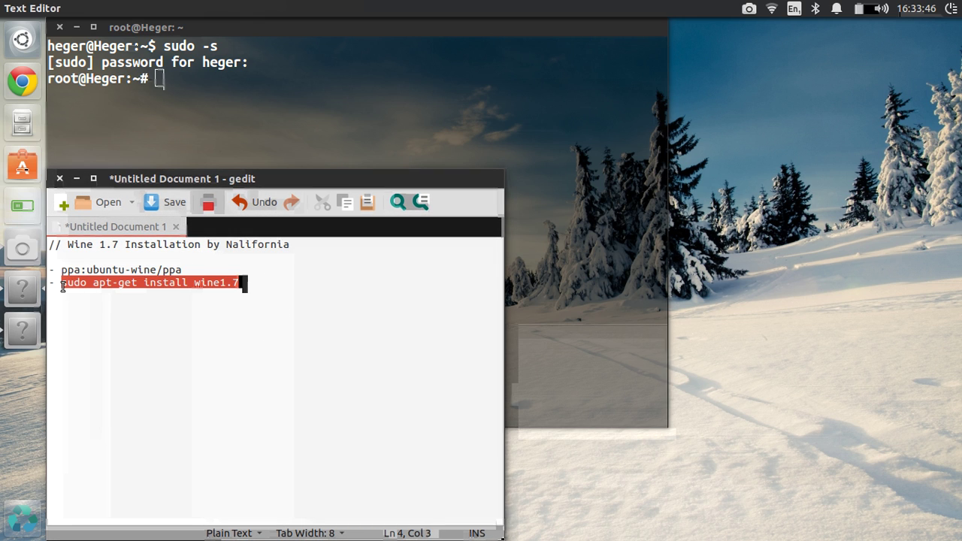
right_click(61, 286)
click(89, 348)
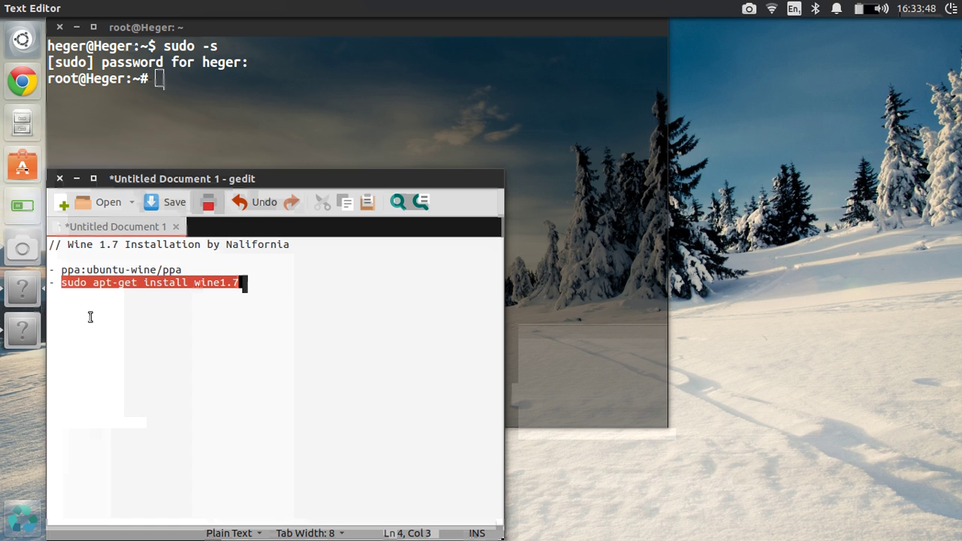
click(75, 178)
right_click(77, 179)
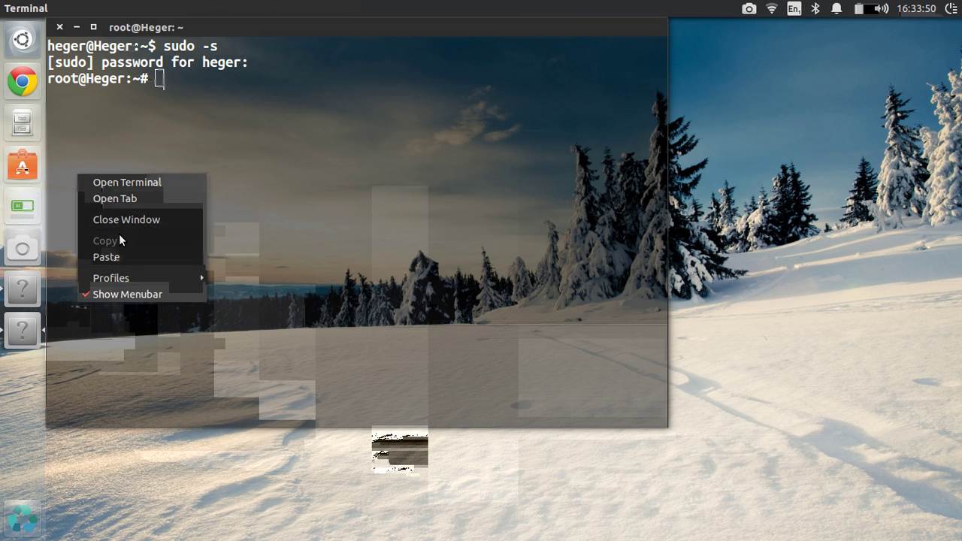
click(113, 256)
Run the pasted wine1.7 installation command and answer y to continue
key(Return)
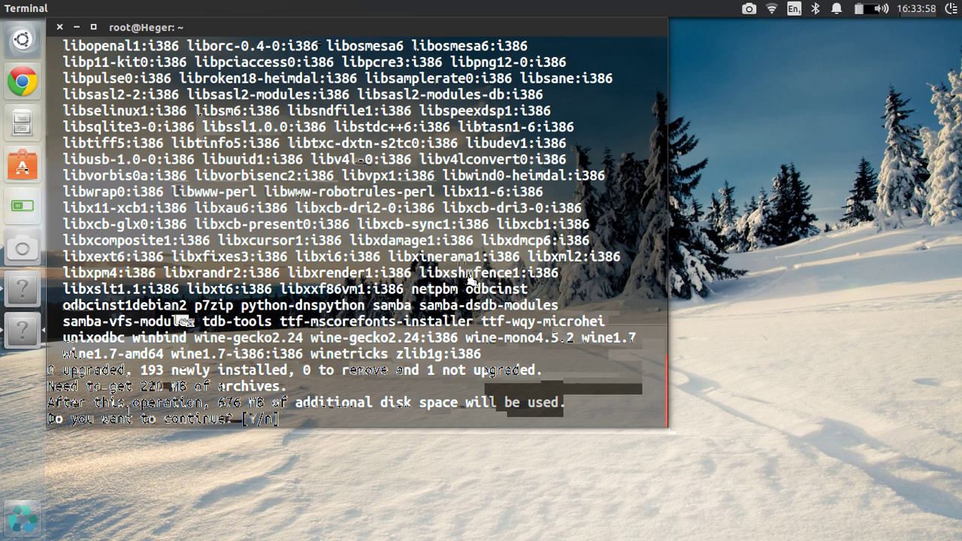
text(y)
key(Return)
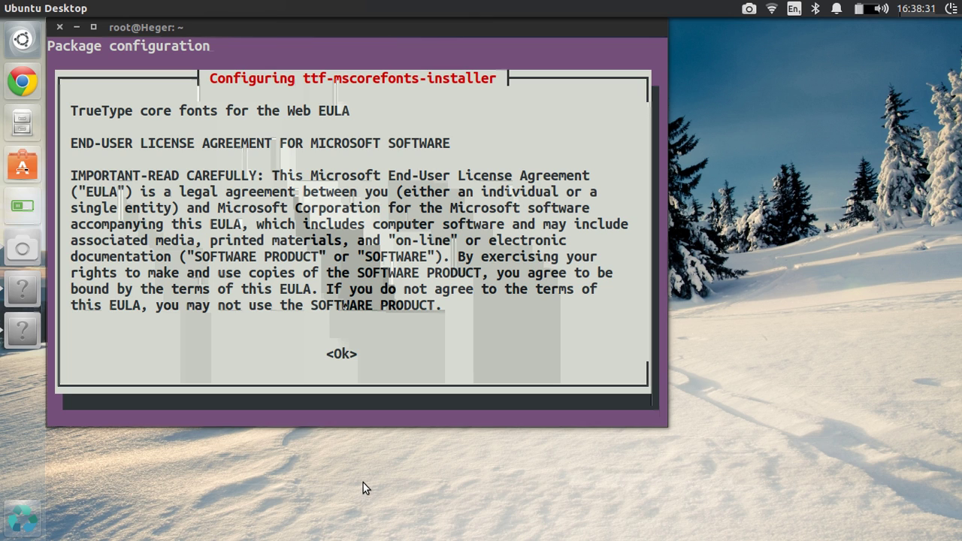
Confirm the ttf-mscorefonts-installer license notice with Ok and accept the EULA license terms with Yes
click(396, 31)
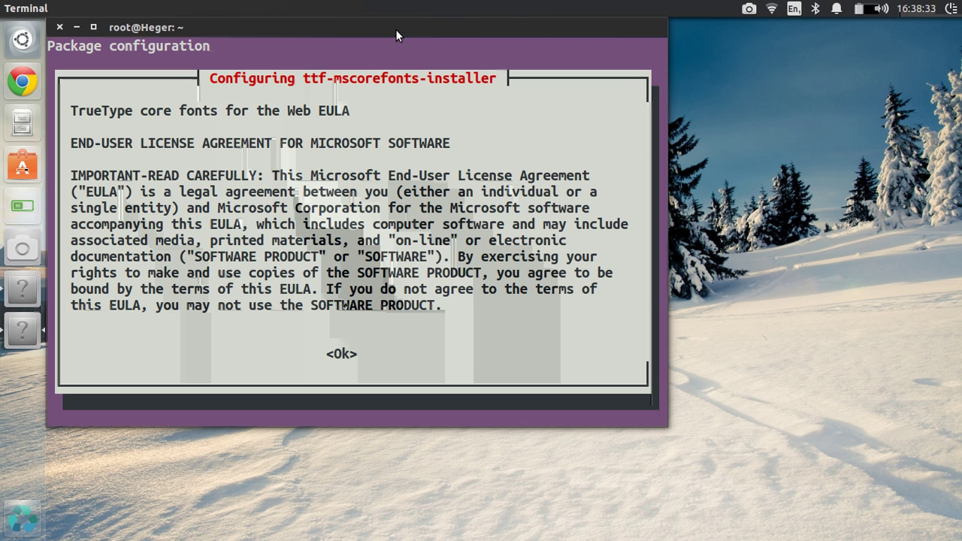
key(Tab)
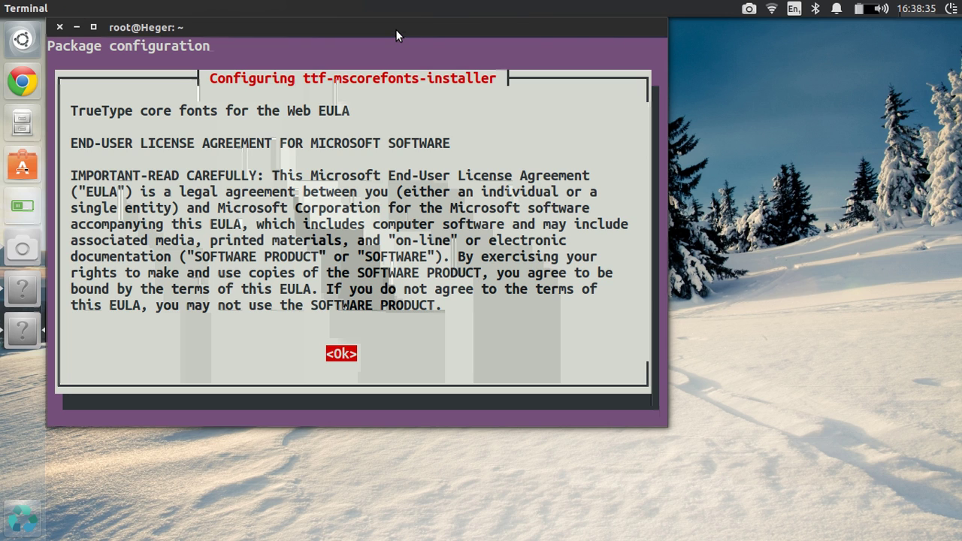
key(Return)
key(Tab)
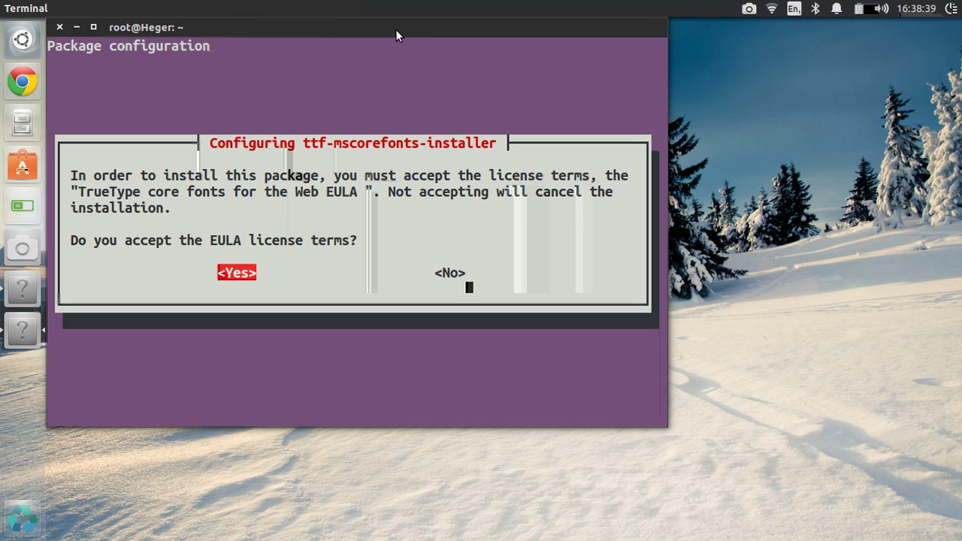
key(Return)
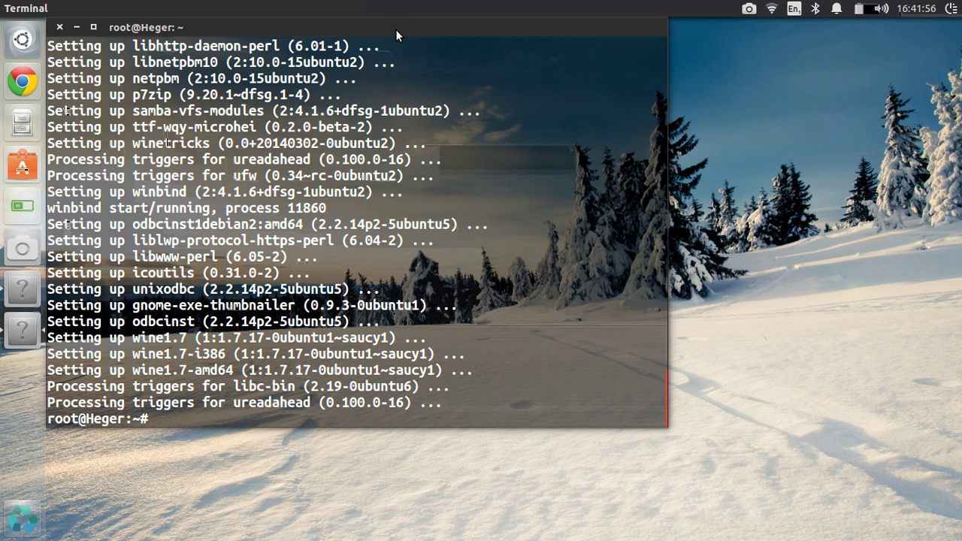
Close the root terminal window and confirm killing its running process
mouse_move(202, 6)
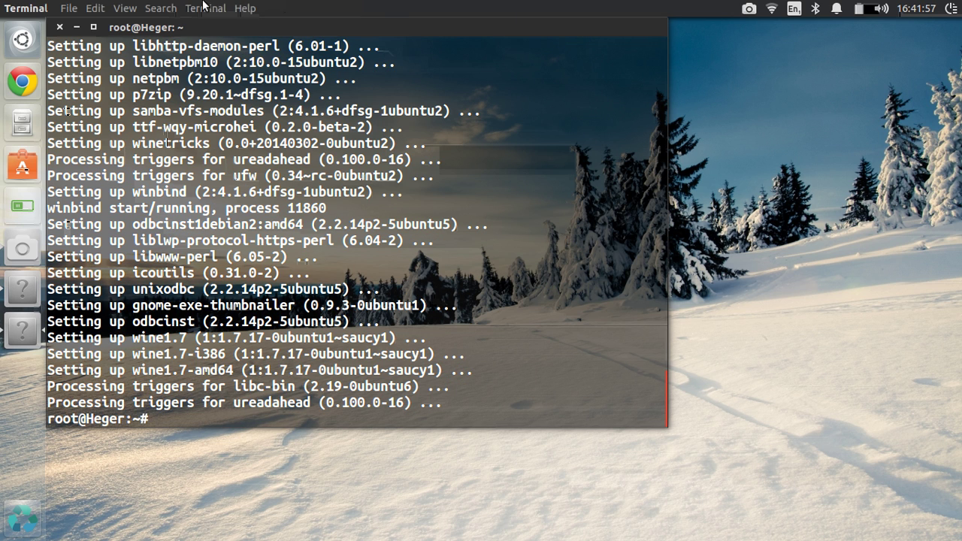
click(59, 28)
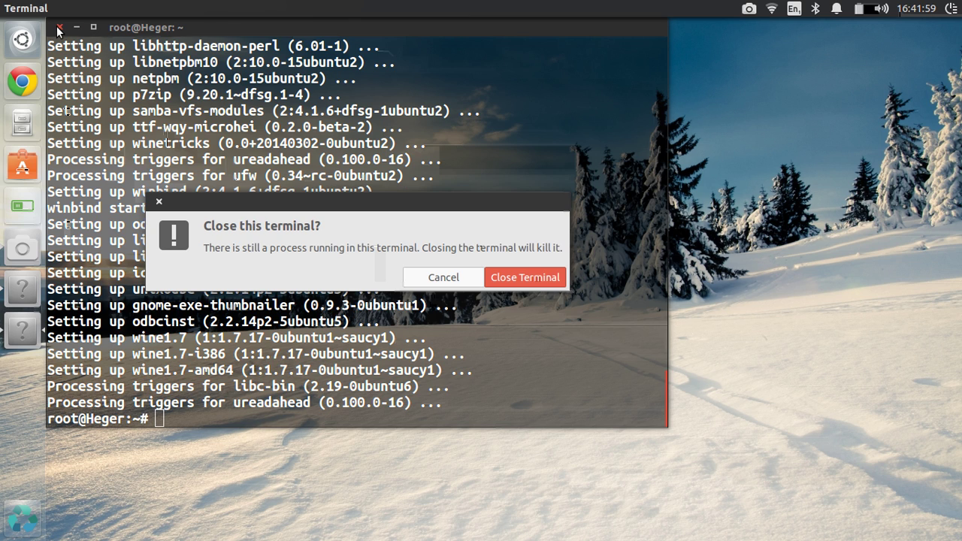
click(526, 278)
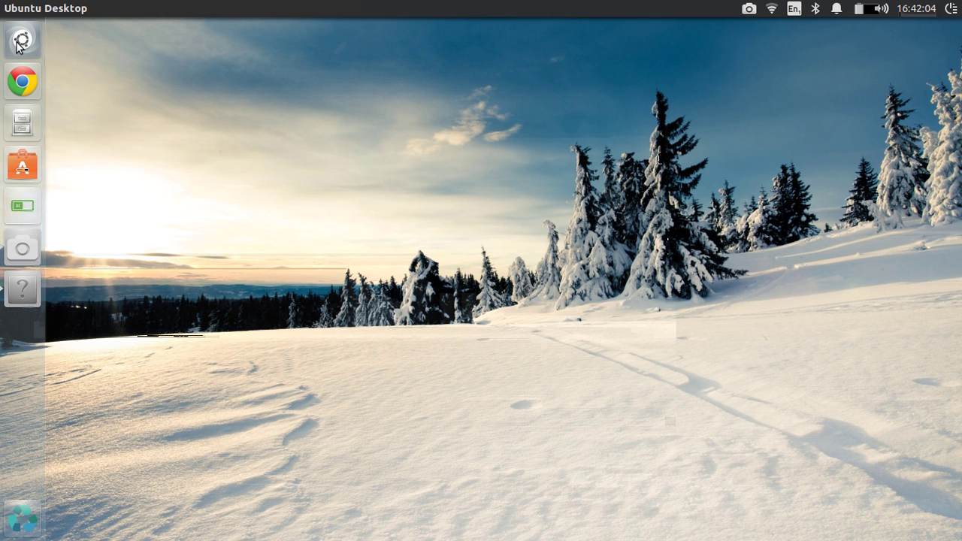
Search the installed applications for "configure" and launch Configure Wine
click(21, 41)
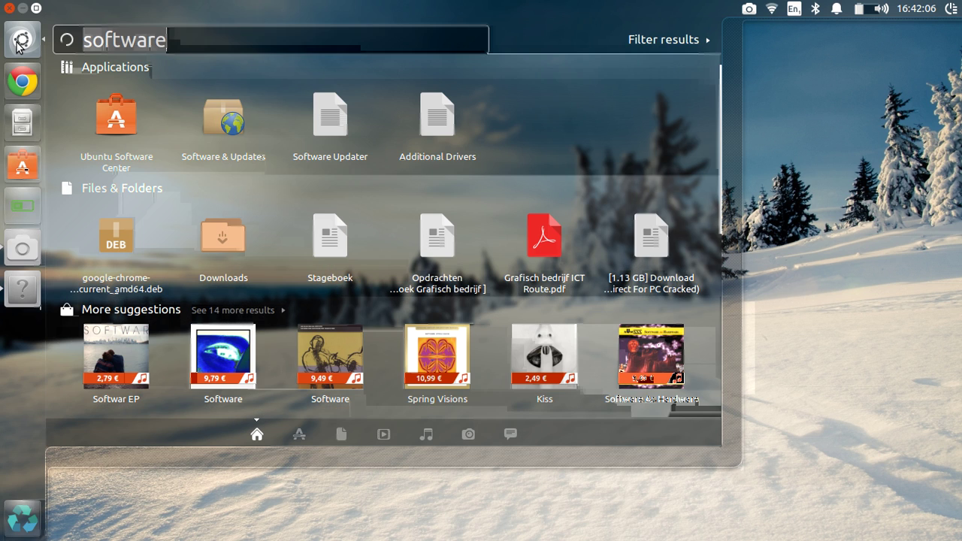
text(wine)
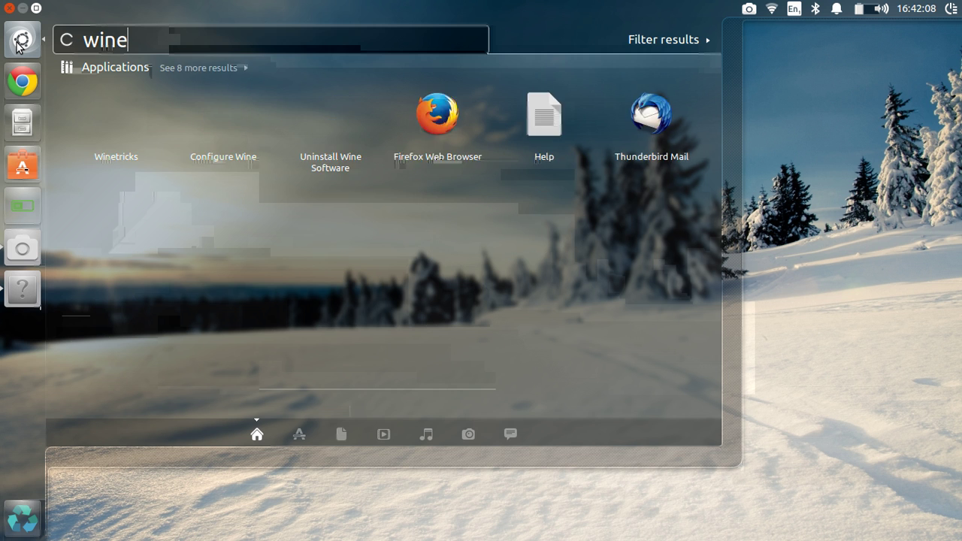
text(configure)
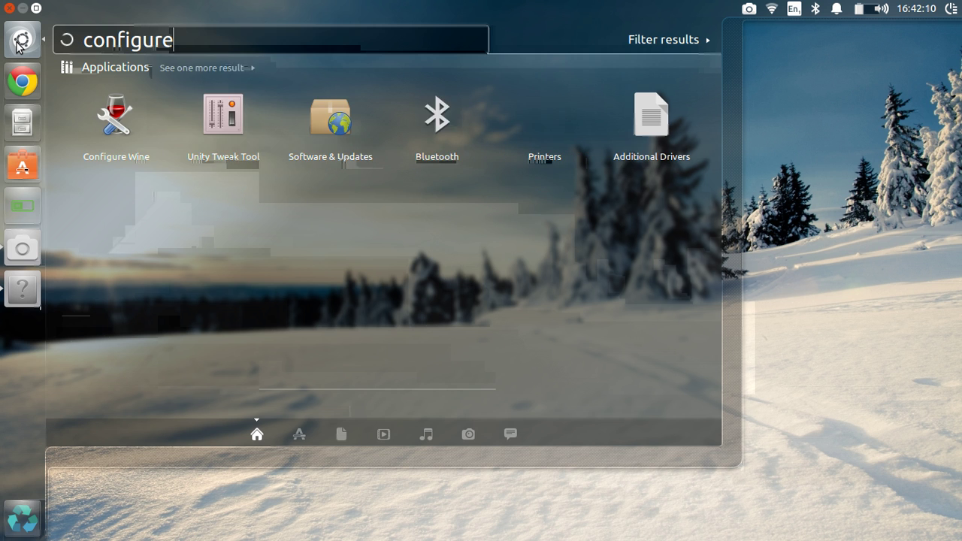
click(107, 100)
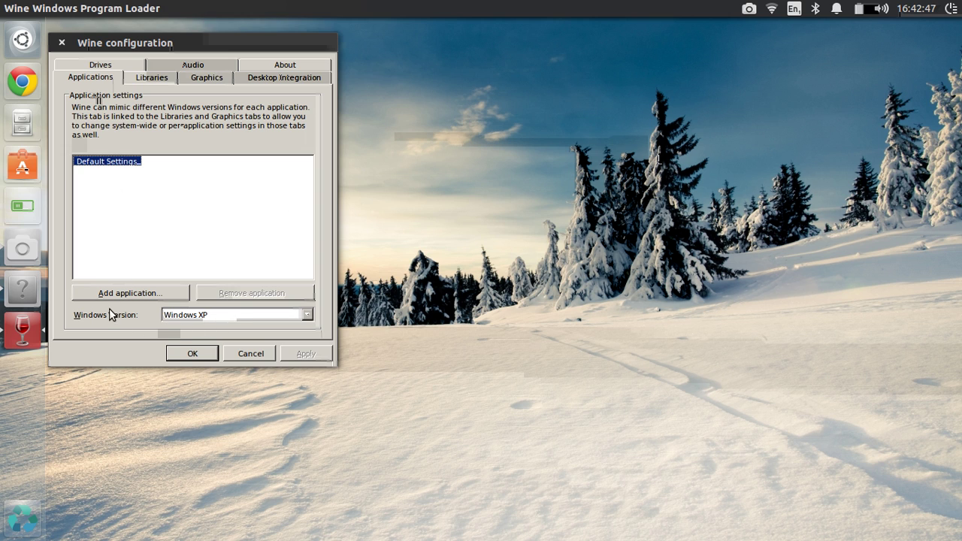
Set the Windows version Wine mimics for Default Settings to Windows 7, apply the change and close the Wine configuration with OK
click(180, 318)
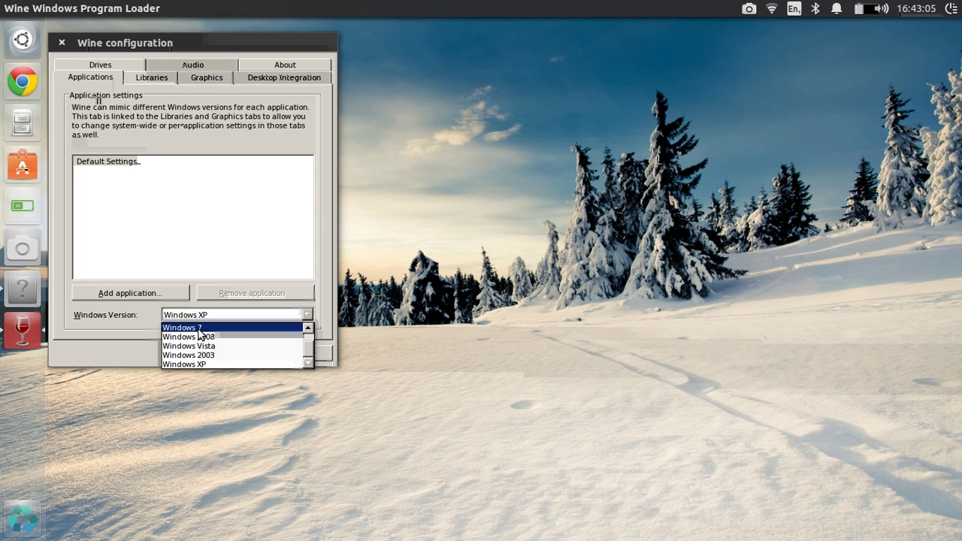
click(199, 328)
click(201, 319)
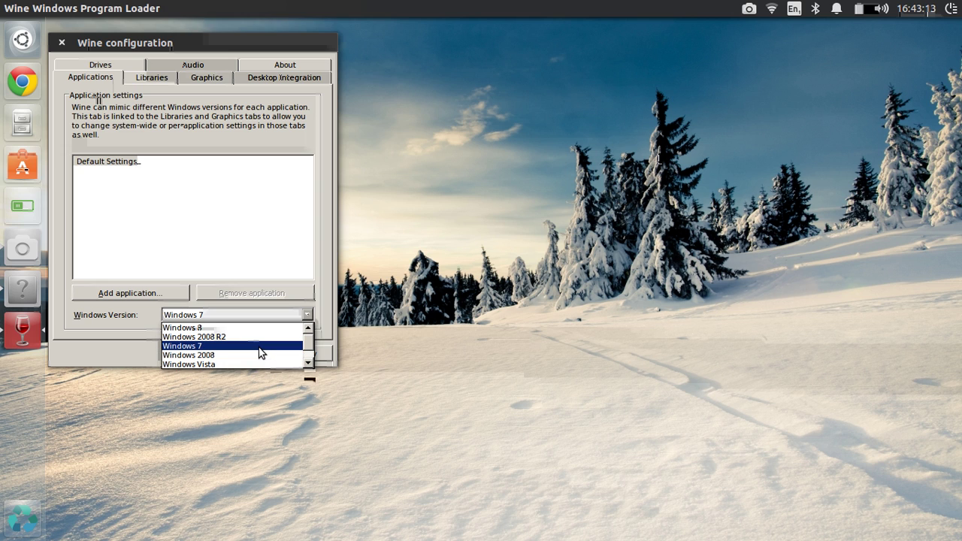
click(259, 347)
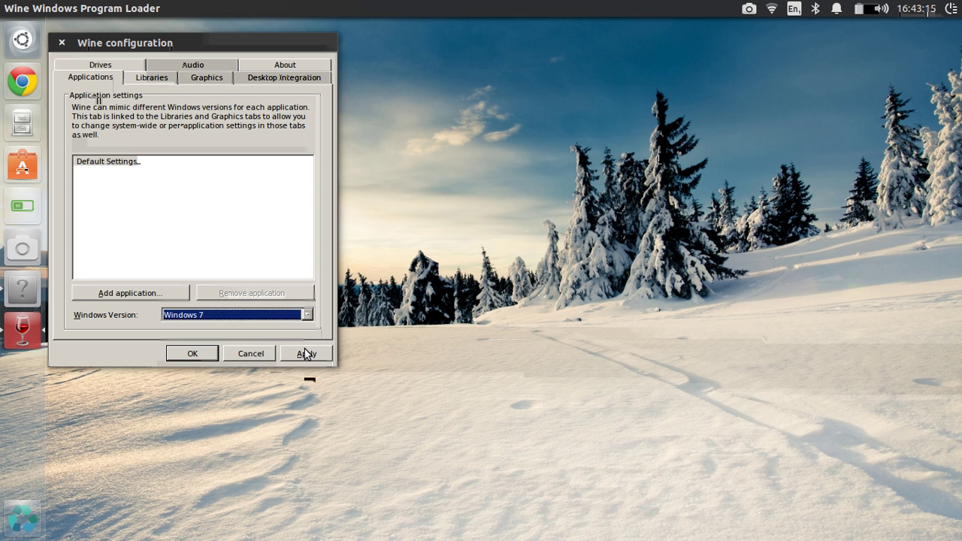
click(306, 354)
click(188, 358)
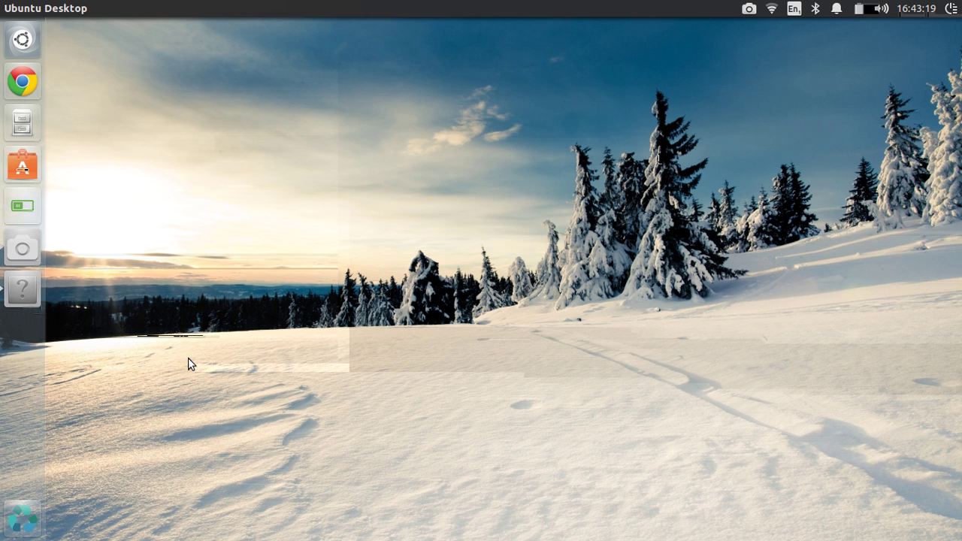